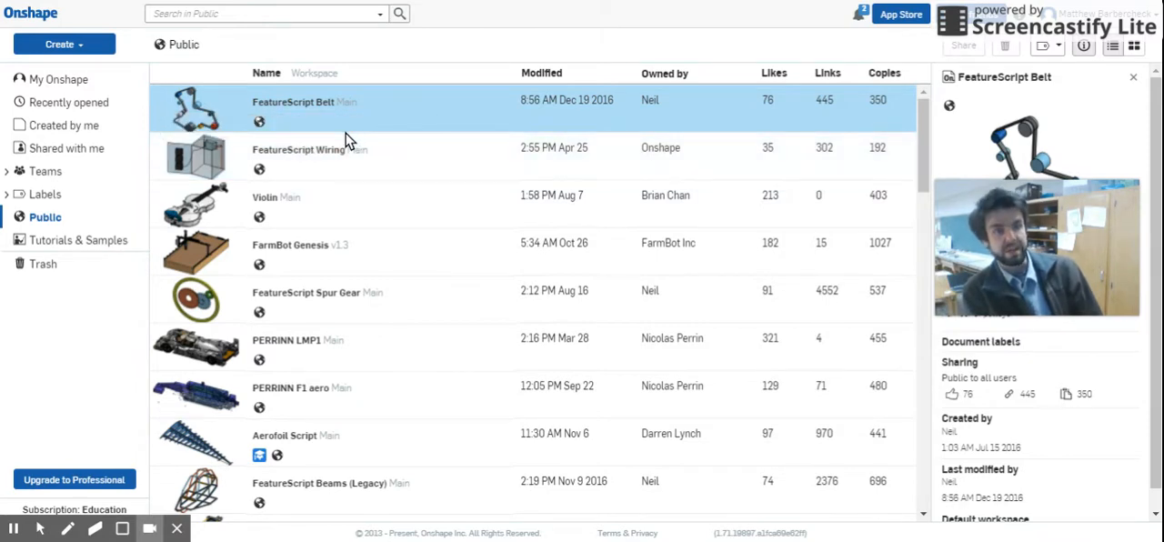
# Step: Create a new document named "Glazed Doughnuts"
pyautogui.click(72, 48)
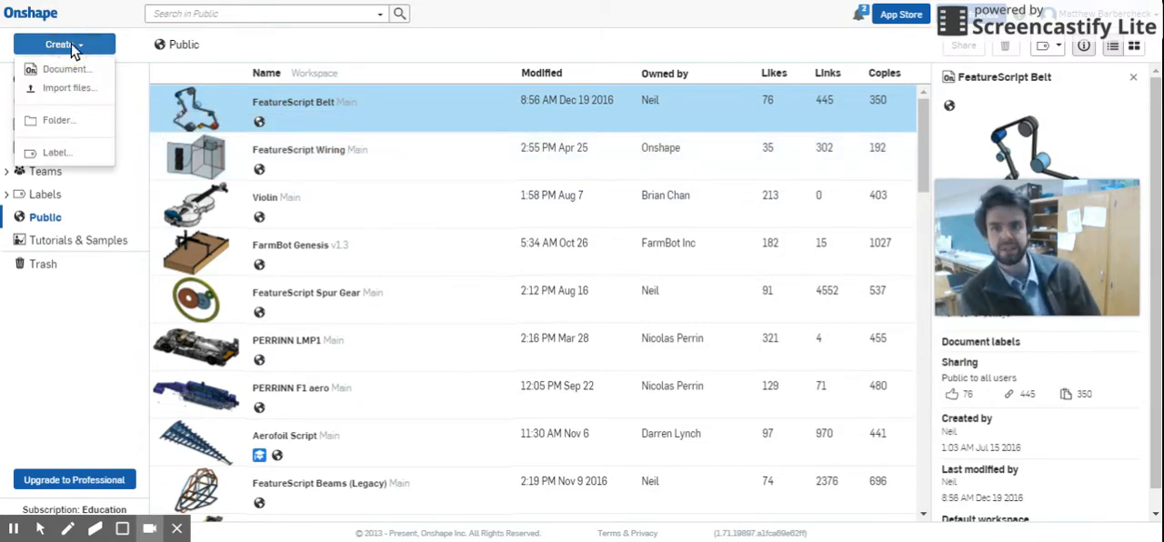
pyautogui.click(65, 70)
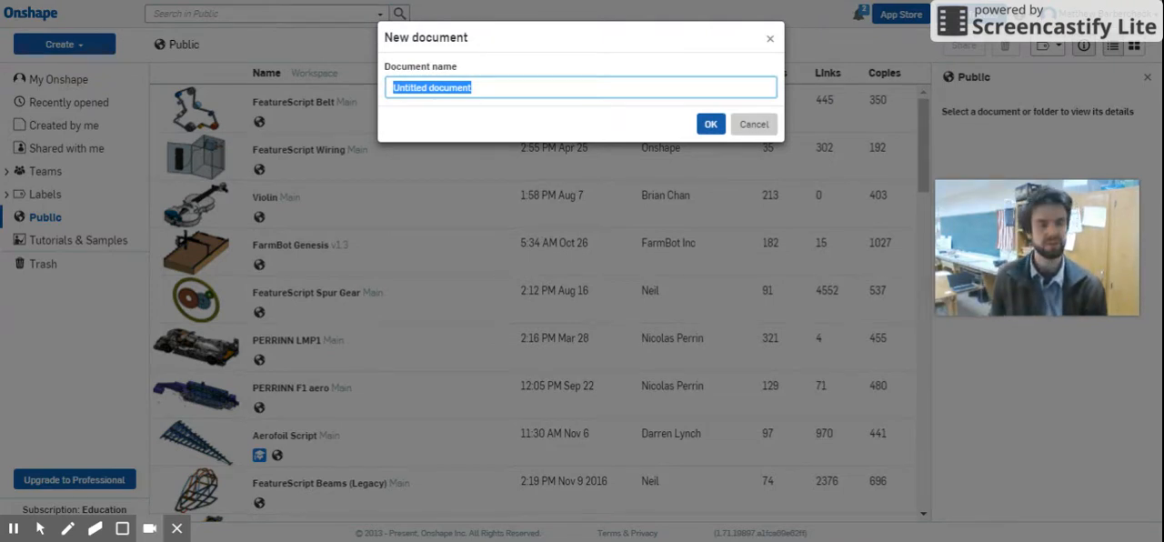
pyautogui.write('Glaze')
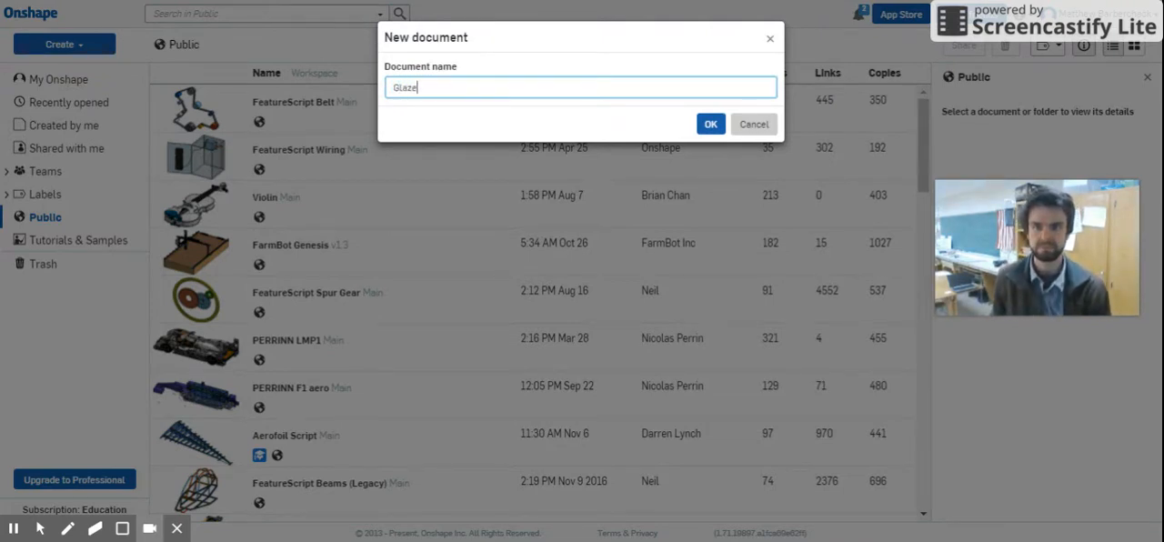
pyautogui.write('d Doughnuts')
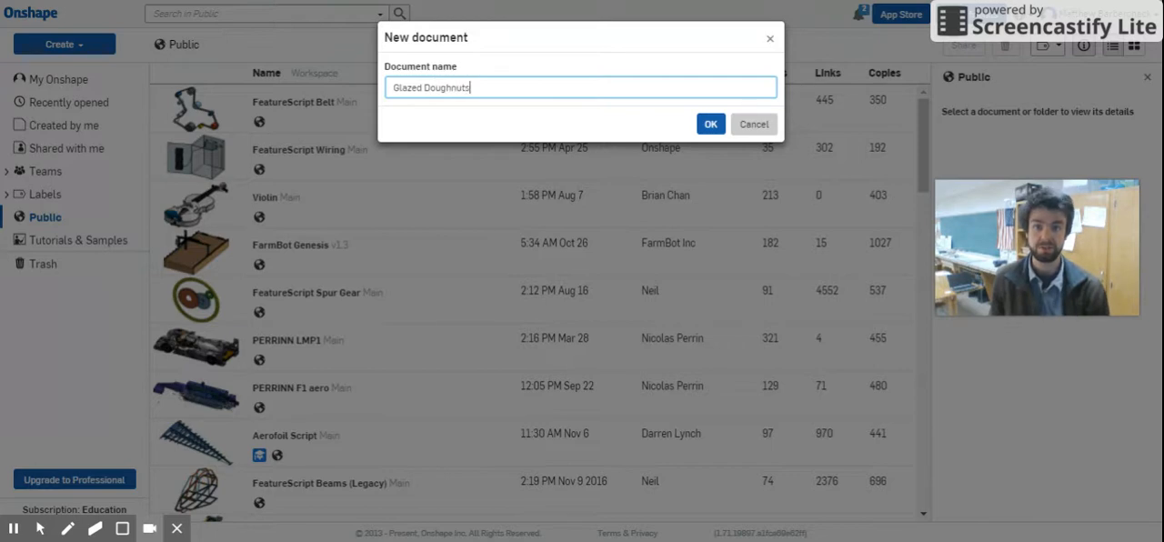
pyautogui.press('Return')
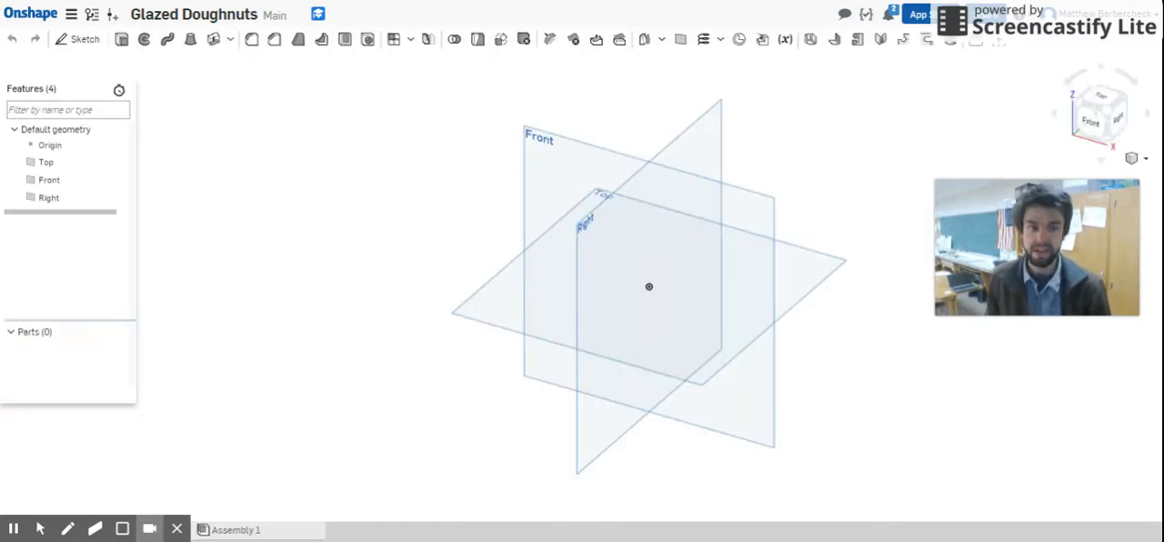
# Step: Start a sketch on the Front plane and view it straight on from the front
pyautogui.click(583, 155)
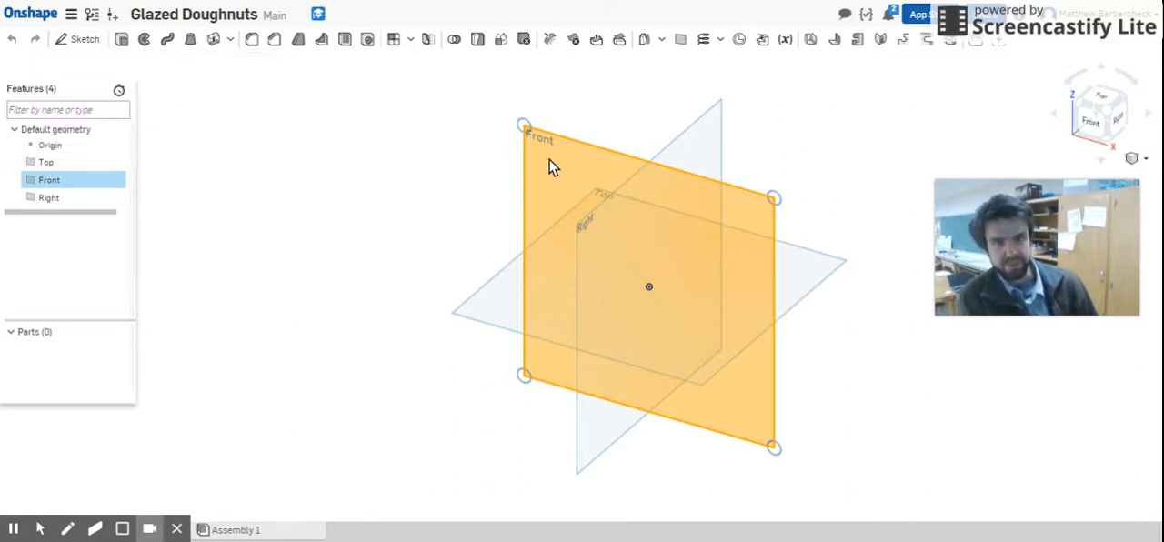
pyautogui.click(80, 41)
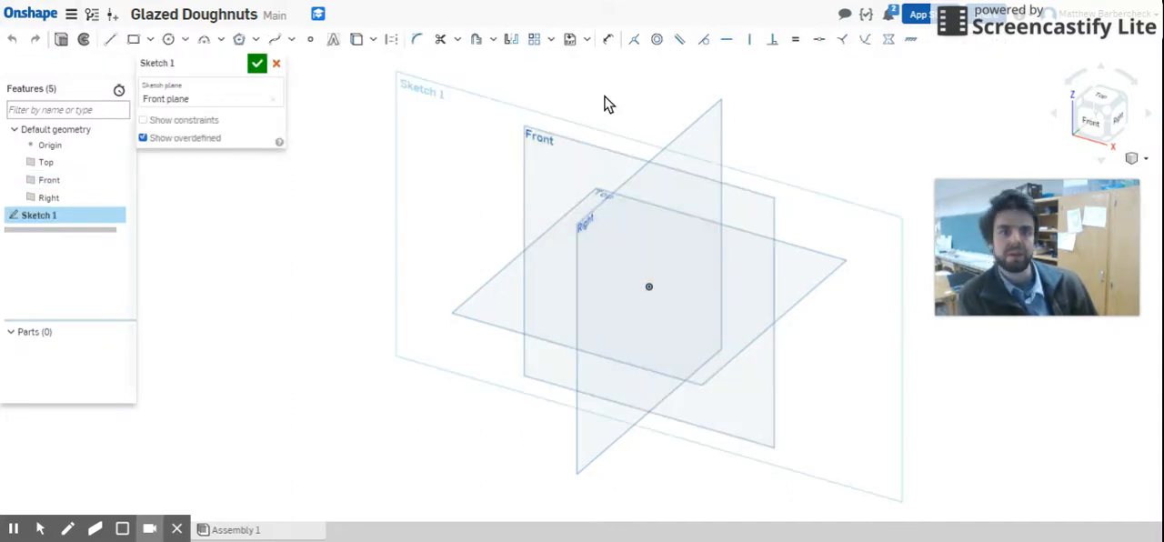
pyautogui.click(1092, 124)
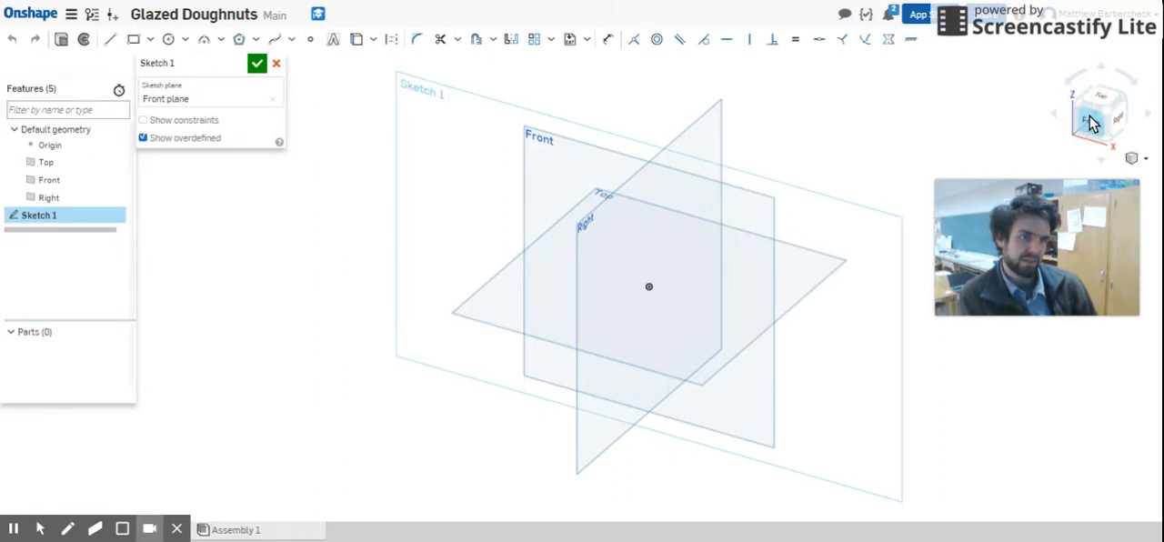
pyautogui.click(1092, 124)
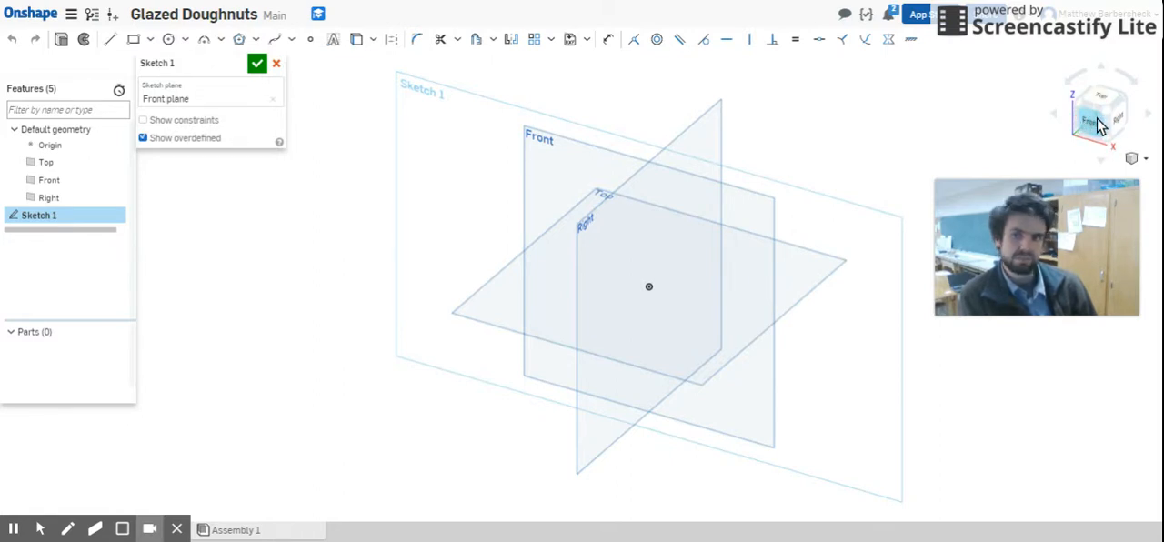
pyautogui.click(1102, 121)
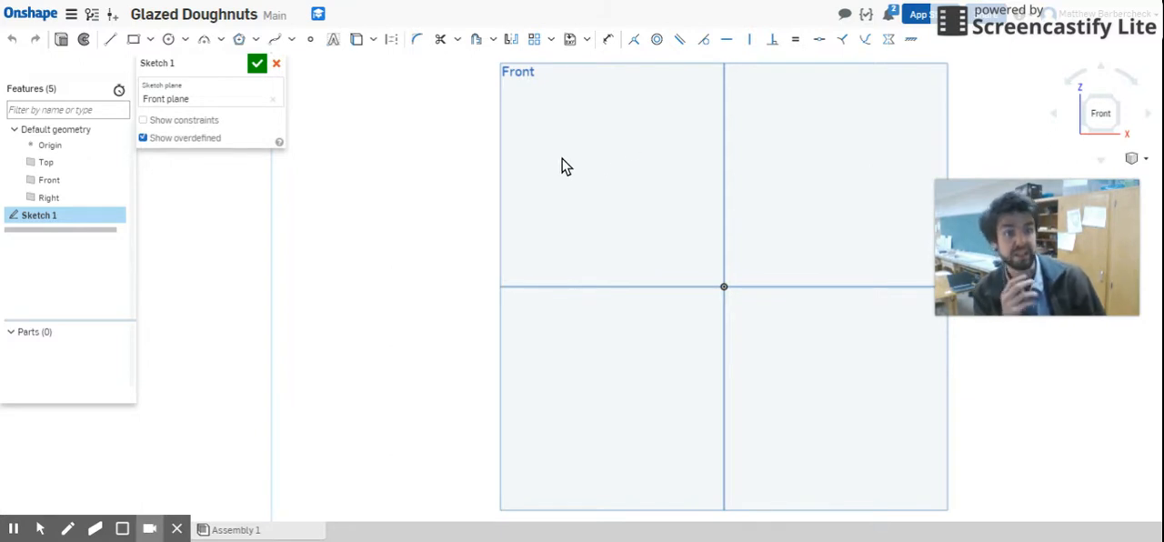
# Step: Sketch a vertical line about 1.98 in long straight up from the origin
pyautogui.click(112, 41)
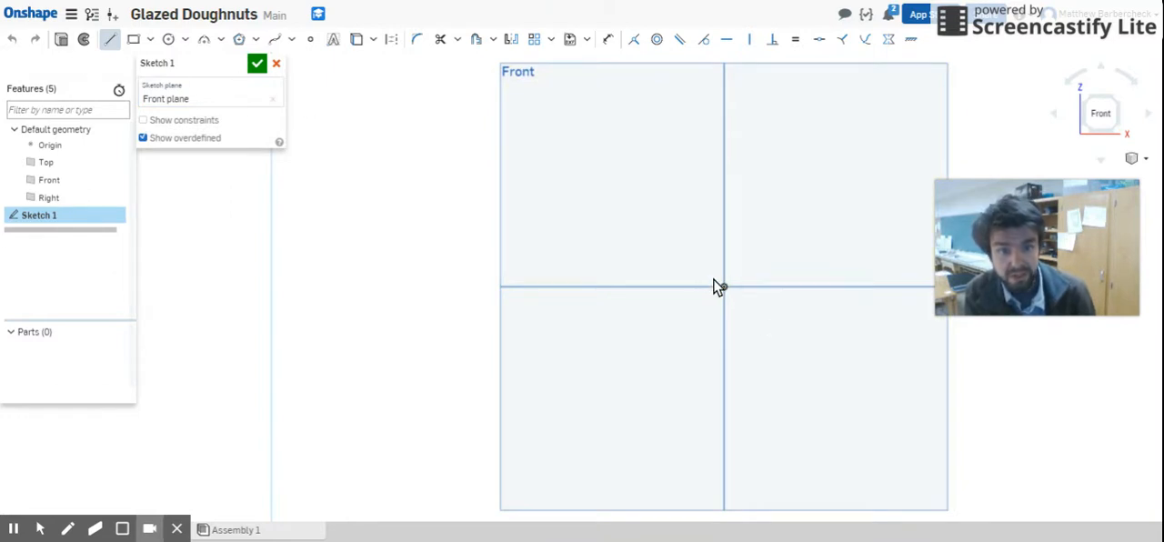
pyautogui.click(724, 288)
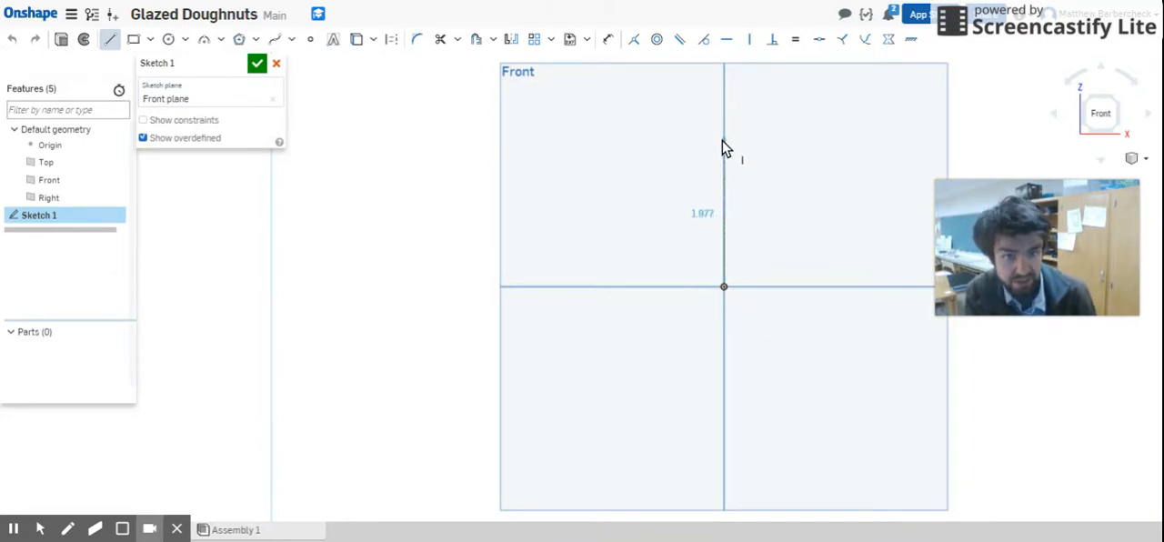
pyautogui.click(725, 140)
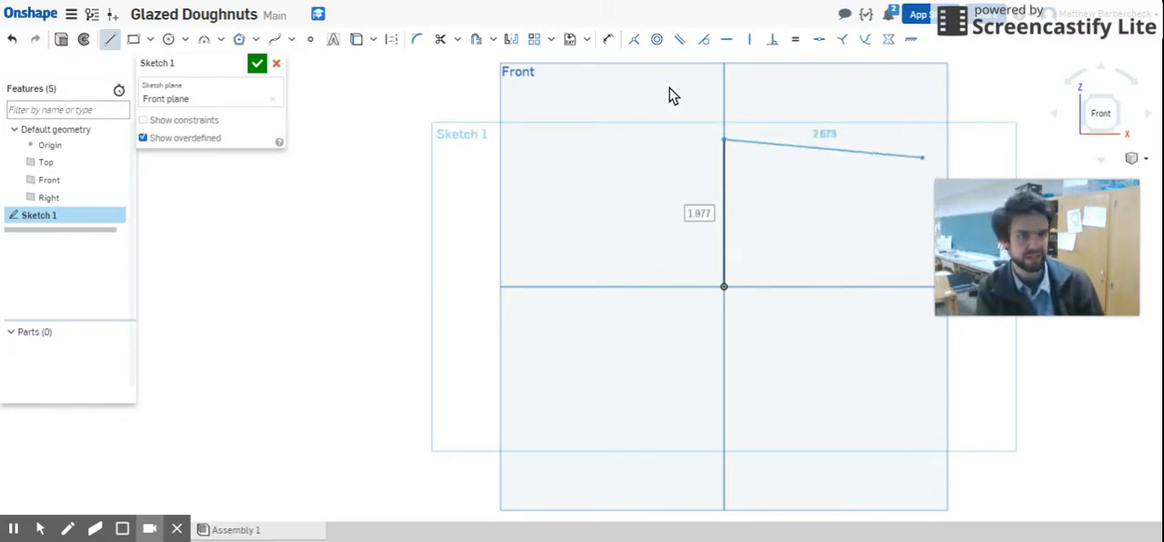
pyautogui.click(108, 41)
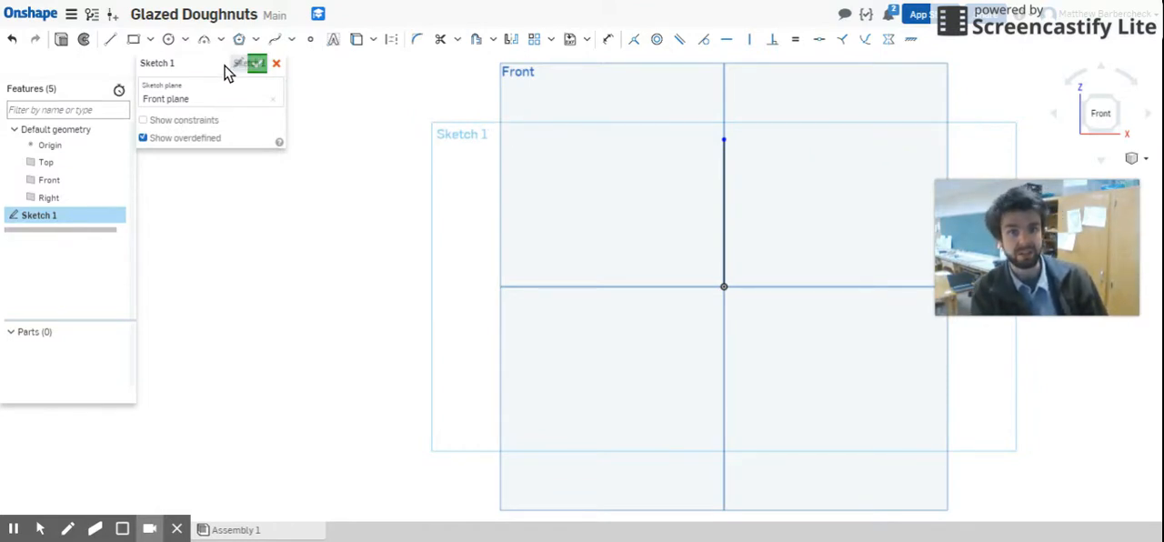
# Step: Sketch a circle to the left of the vertical line and resize it freehand to about 0.69 in diameter
pyautogui.click(170, 43)
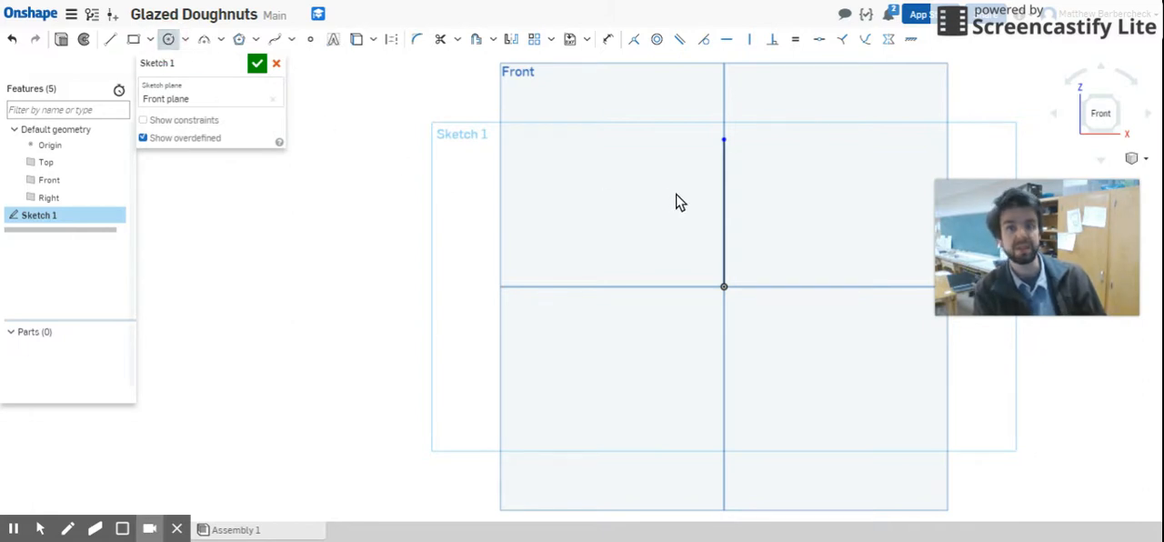
pyautogui.click(631, 192)
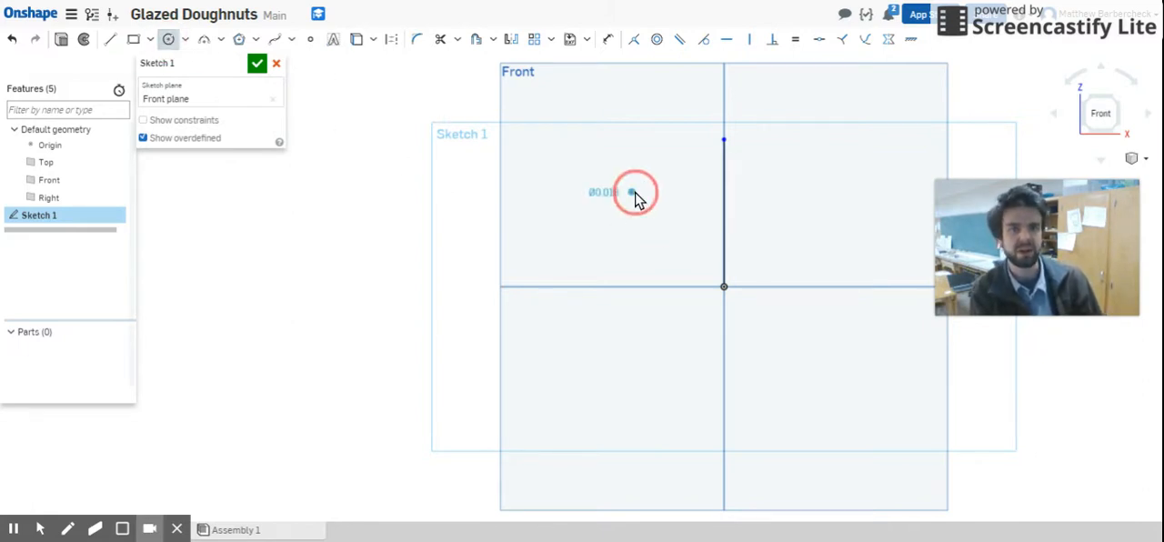
pyautogui.click(650, 227)
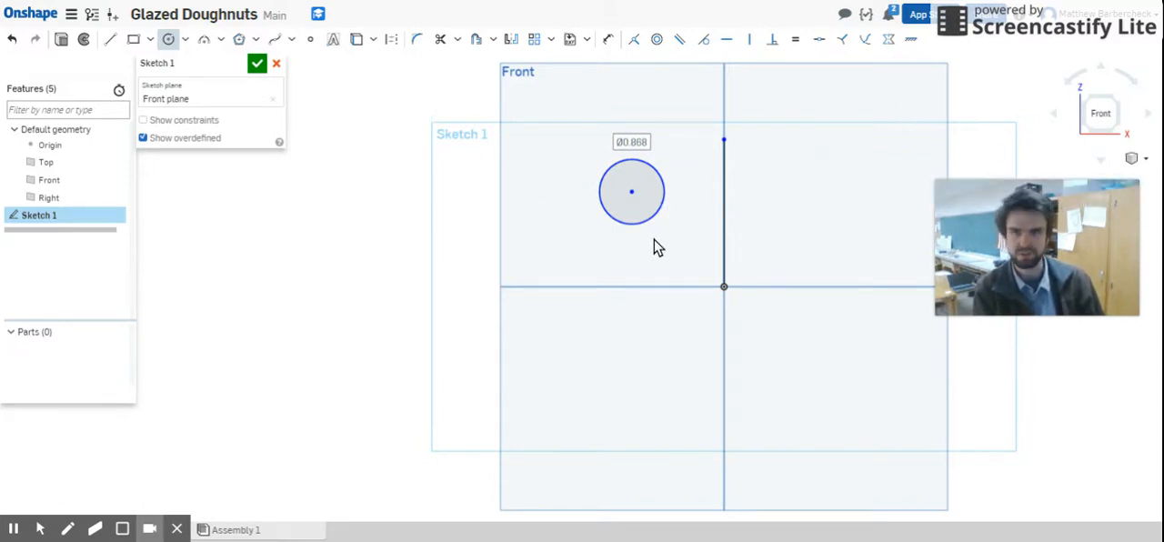
pyautogui.click(167, 41)
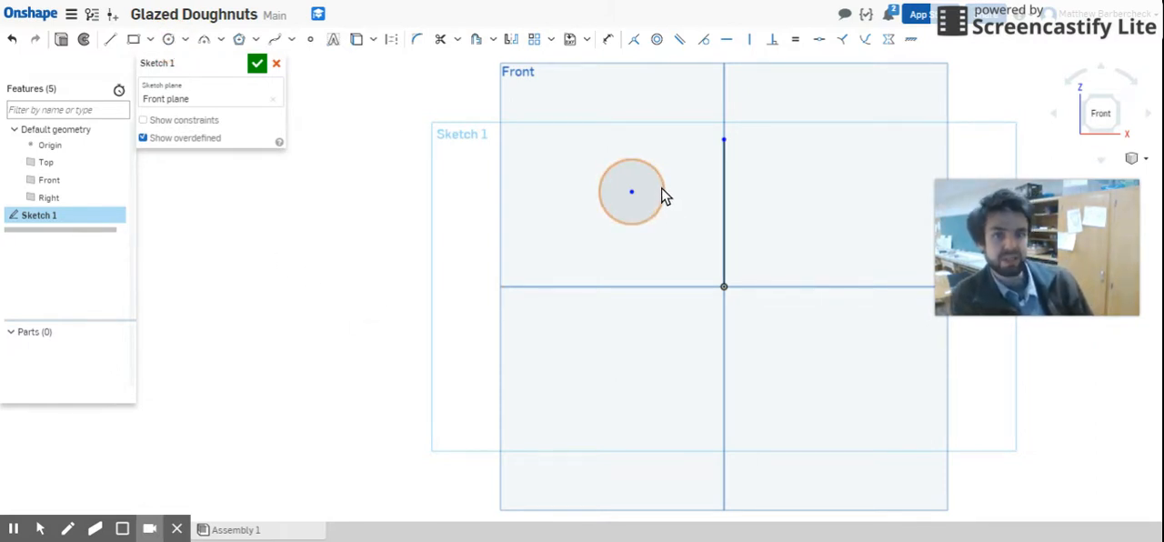
pyautogui.moveTo(664, 200); pyautogui.dragTo(625, 207)
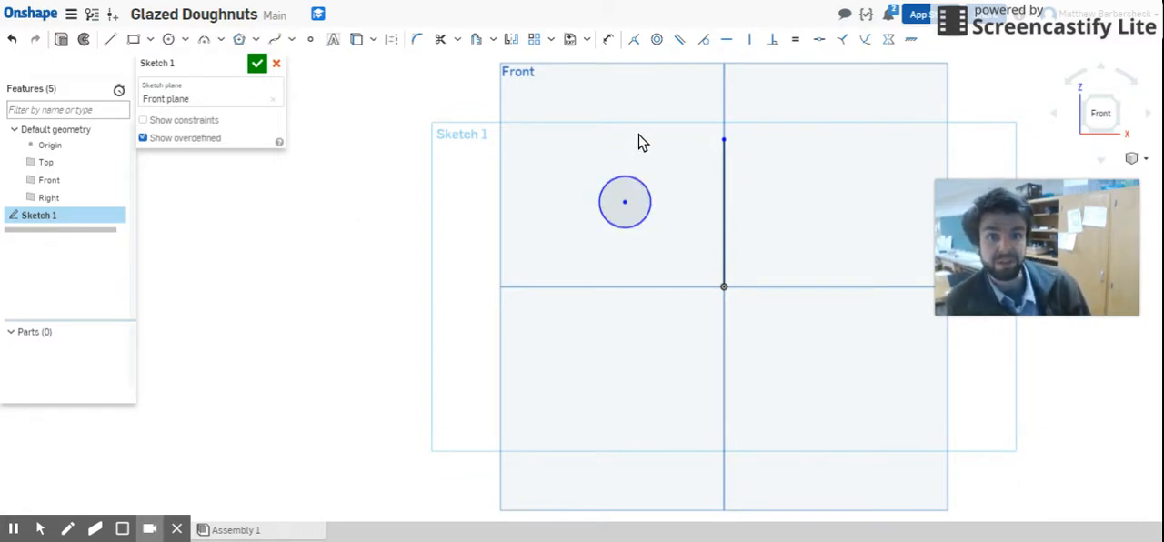
# Step: Dimension the circle's diameter and set it to 0.75 in
pyautogui.click(607, 42)
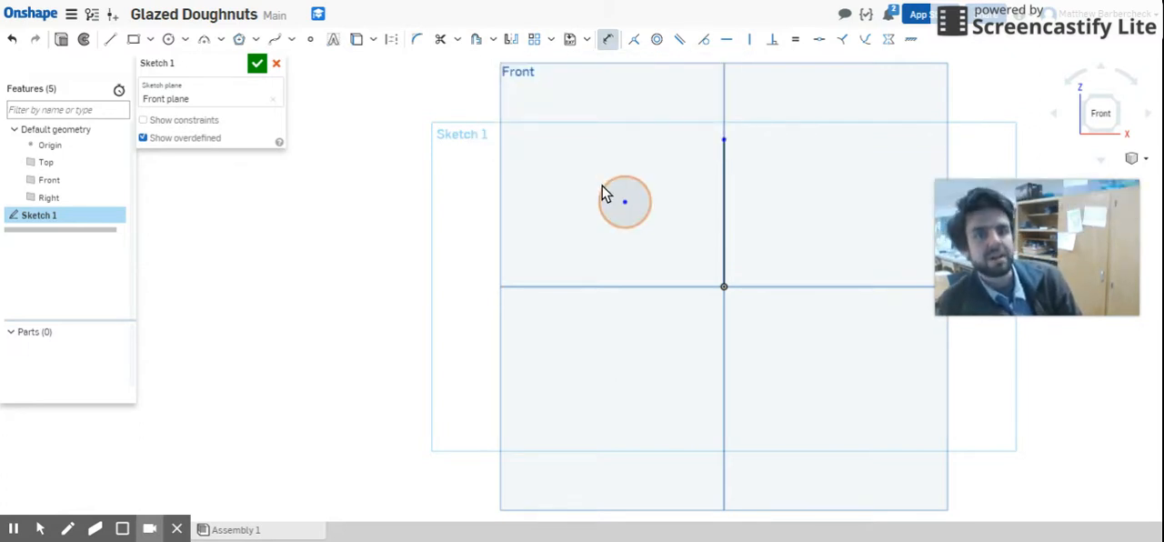
pyautogui.click(638, 227)
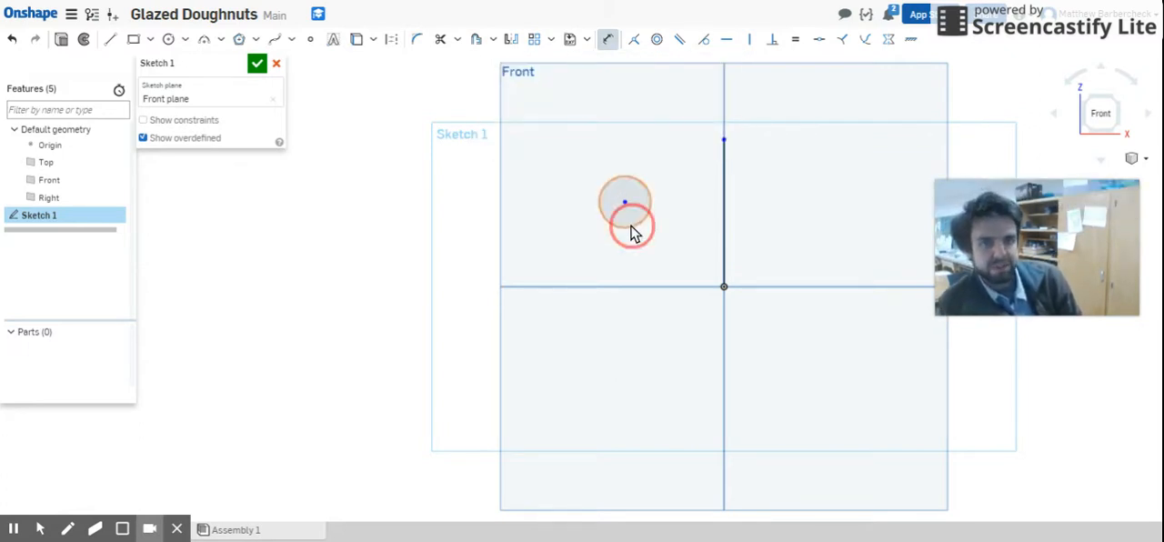
pyautogui.click(567, 272)
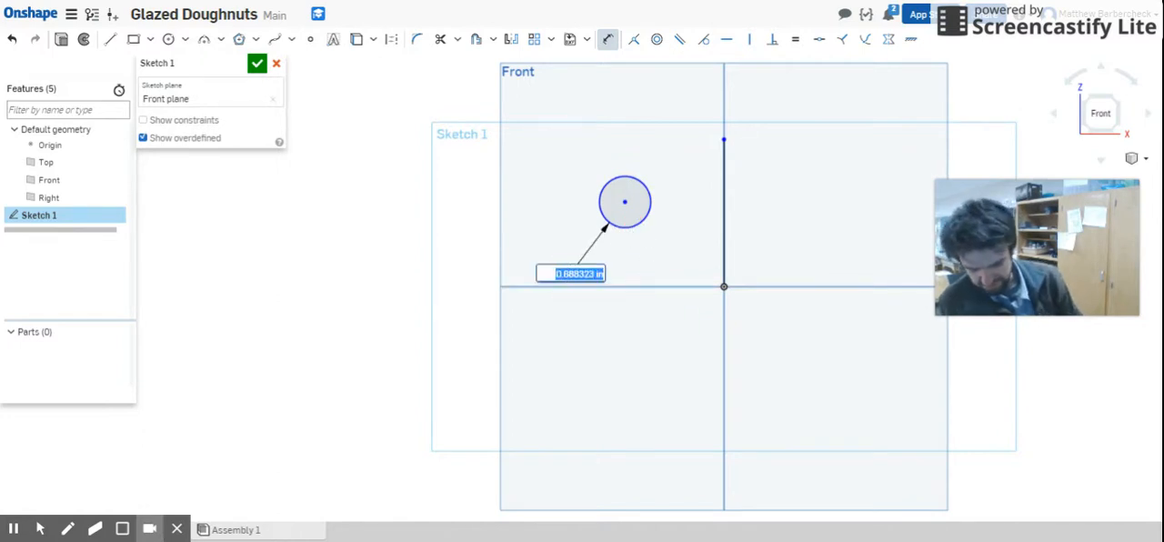
pyautogui.press('BackSpace')
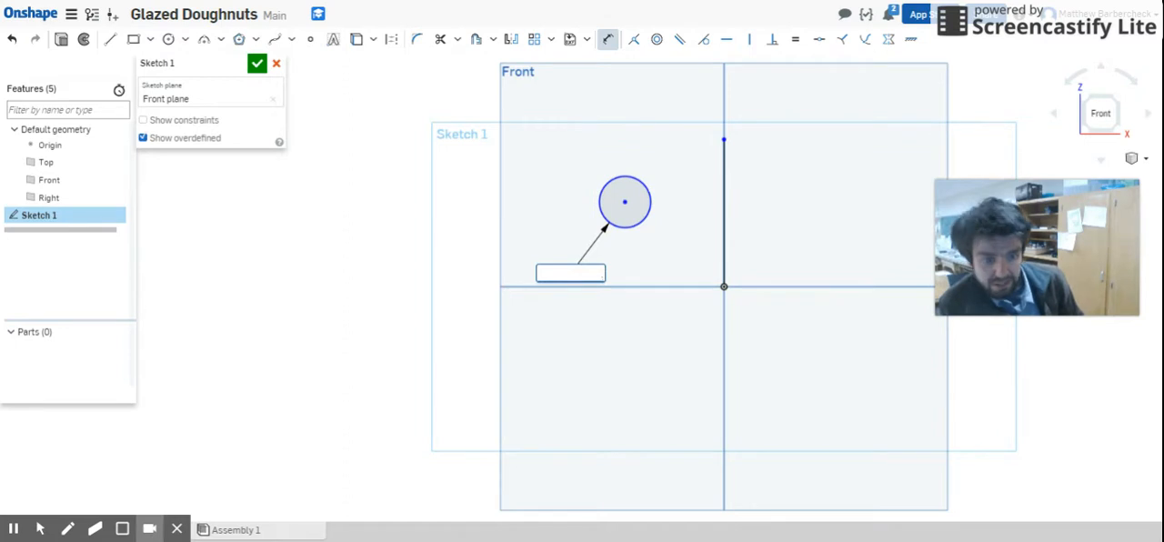
pyautogui.press('Return')
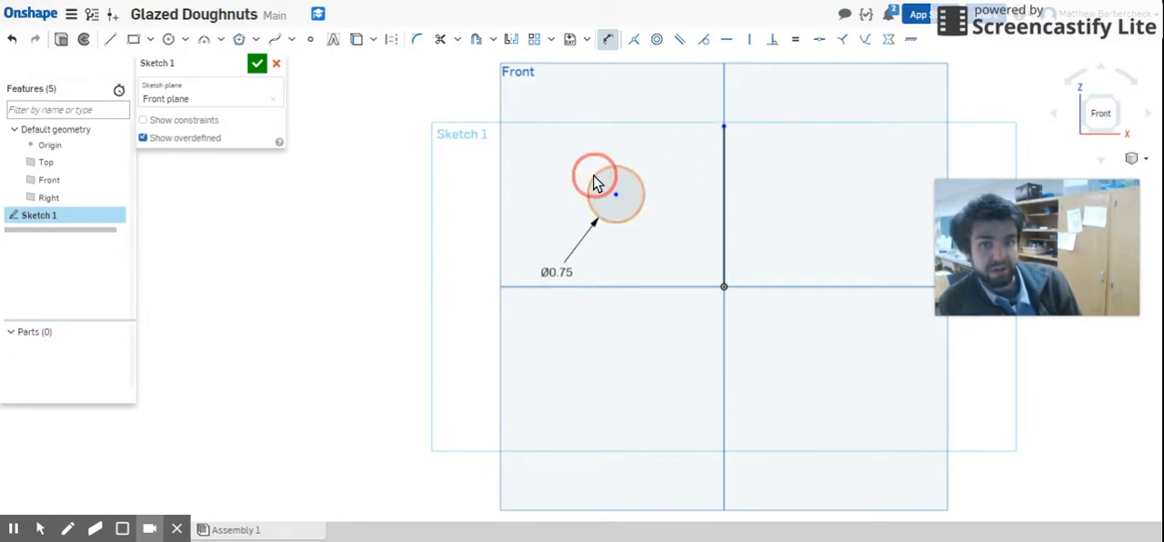
# Step: Reposition the dimensioned circle freehand, with its center about 1.52 in left of the line and 1.36 in above the origin
pyautogui.click(609, 41)
pyautogui.moveTo(596, 179)
pyautogui.mouseDown()
pyautogui.moveTo(457, 196)
pyautogui.moveTo(494, 141)
pyautogui.moveTo(589, 126)
pyautogui.moveTo(598, 167)
pyautogui.mouseUp()
pyautogui.click(619, 220)
pyautogui.moveTo(645, 284); pyautogui.dragTo(616, 217)
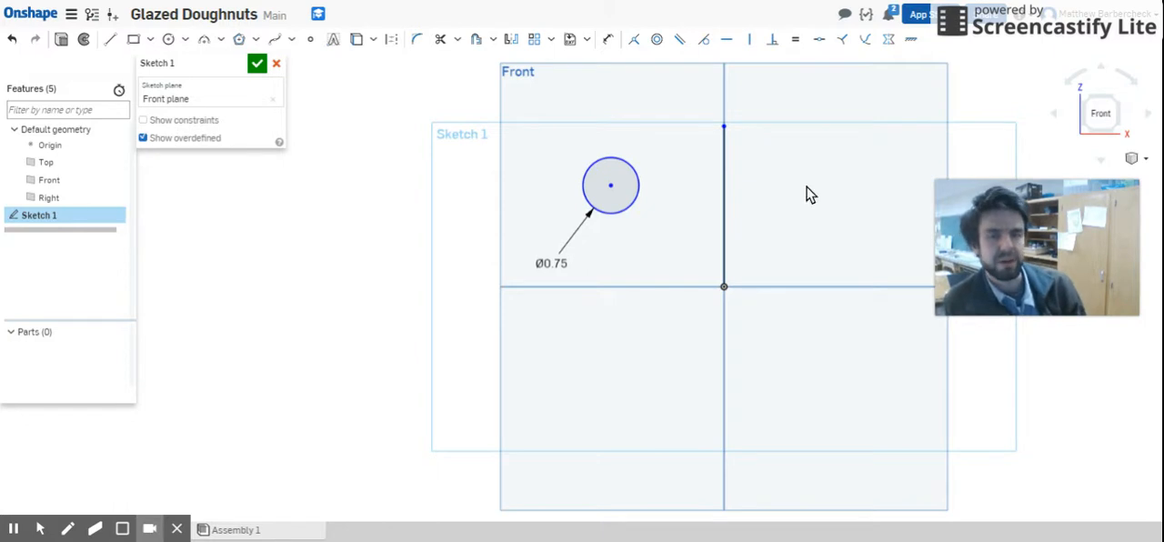
# Step: Dimension the horizontal distance from the circle's center to the vertical line and set it to 1 in
pyautogui.click(611, 187)
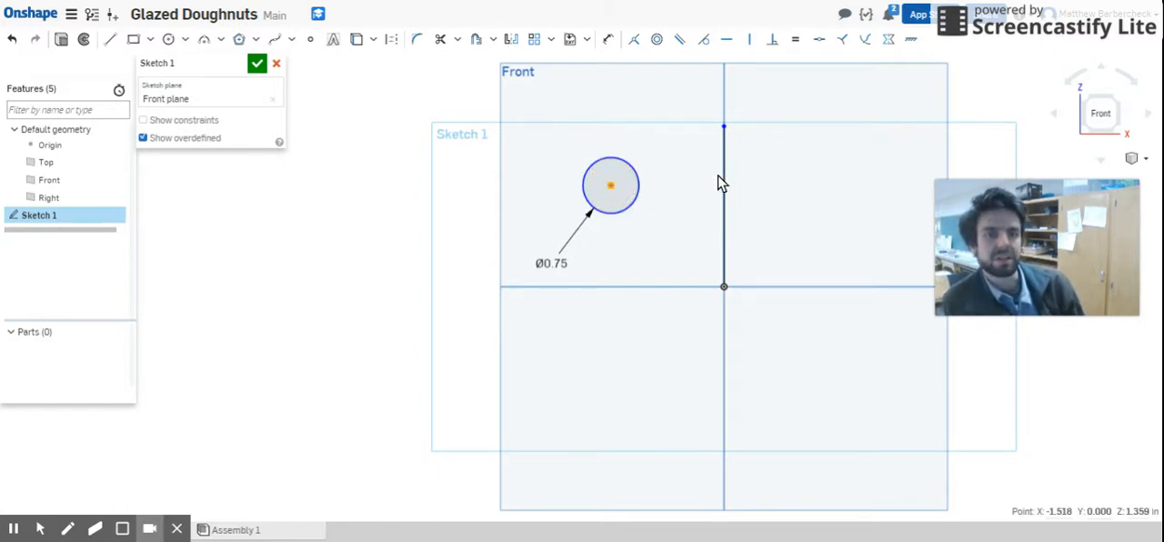
pyautogui.click(725, 185)
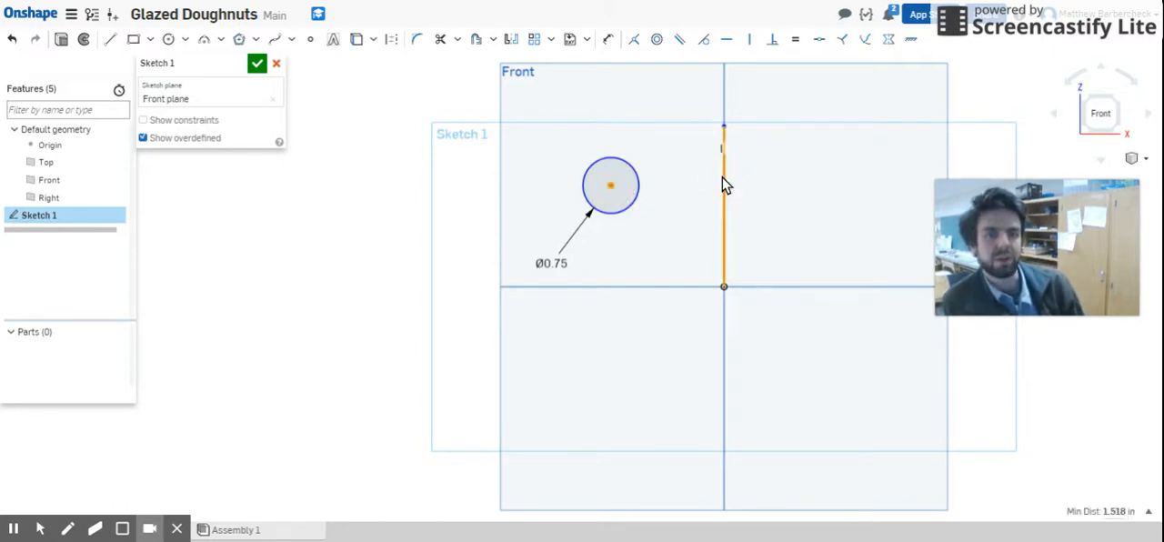
pyautogui.click(604, 40)
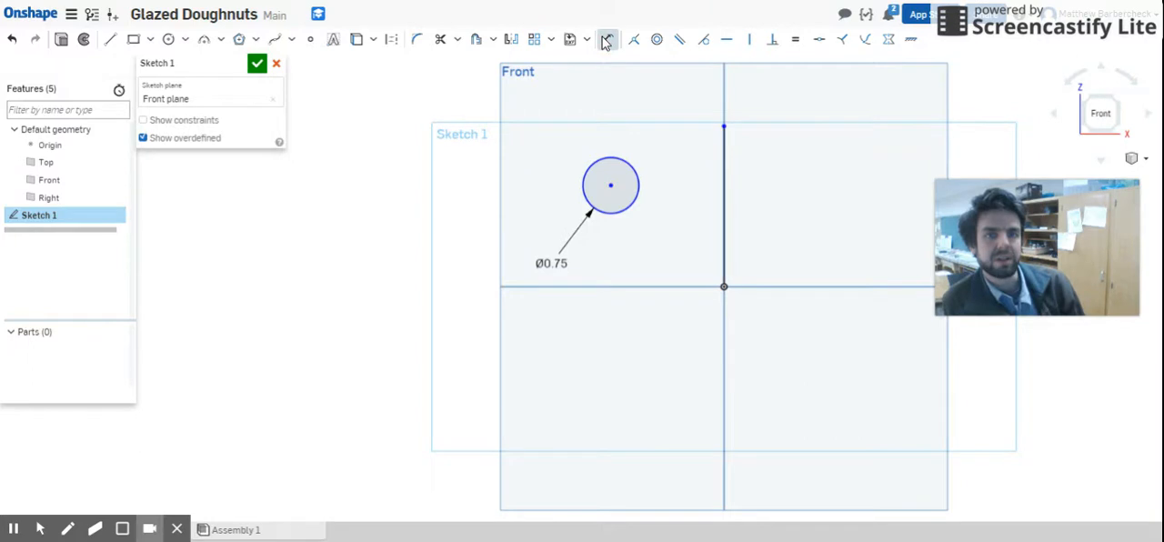
pyautogui.click(612, 186)
pyautogui.click(725, 182)
pyautogui.click(677, 95)
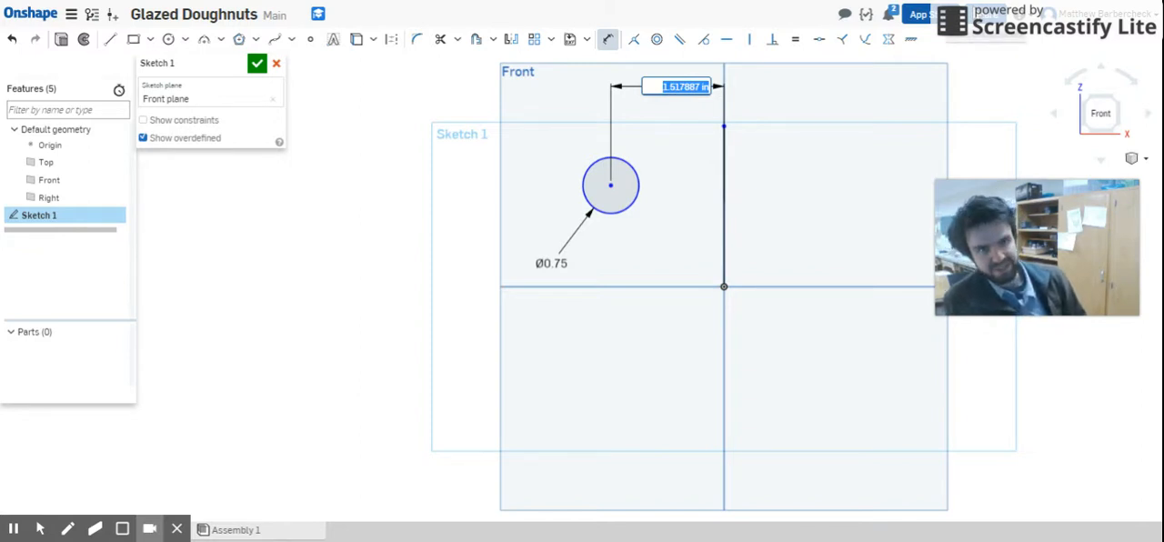
pyautogui.write('1')
pyautogui.press('Return')
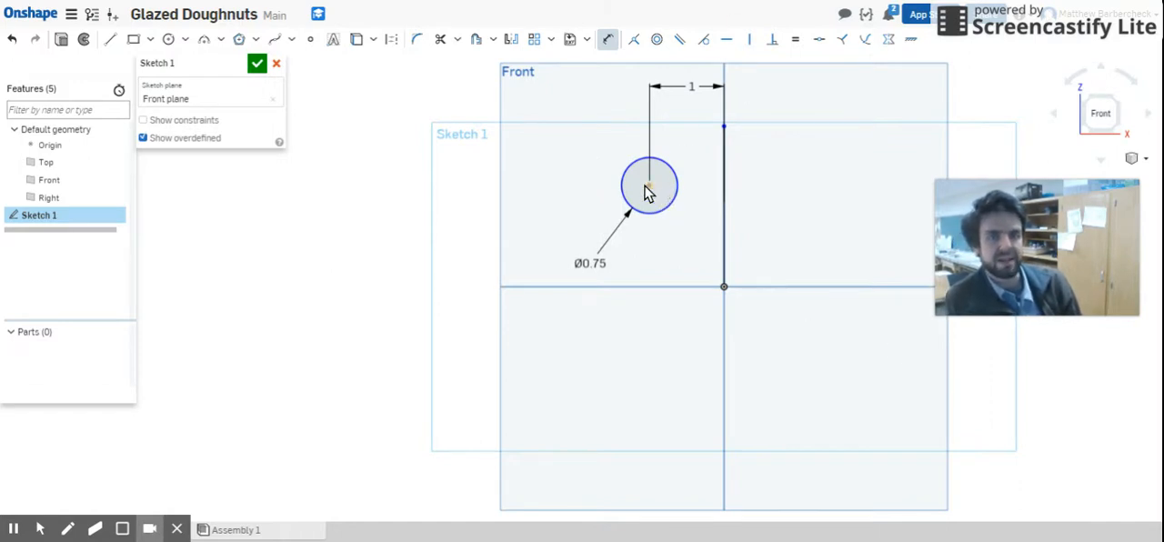
# Step: Move the circle slightly down, parallel to the vertical line, so its center sits about 1.27 in above the origin
pyautogui.click(608, 39)
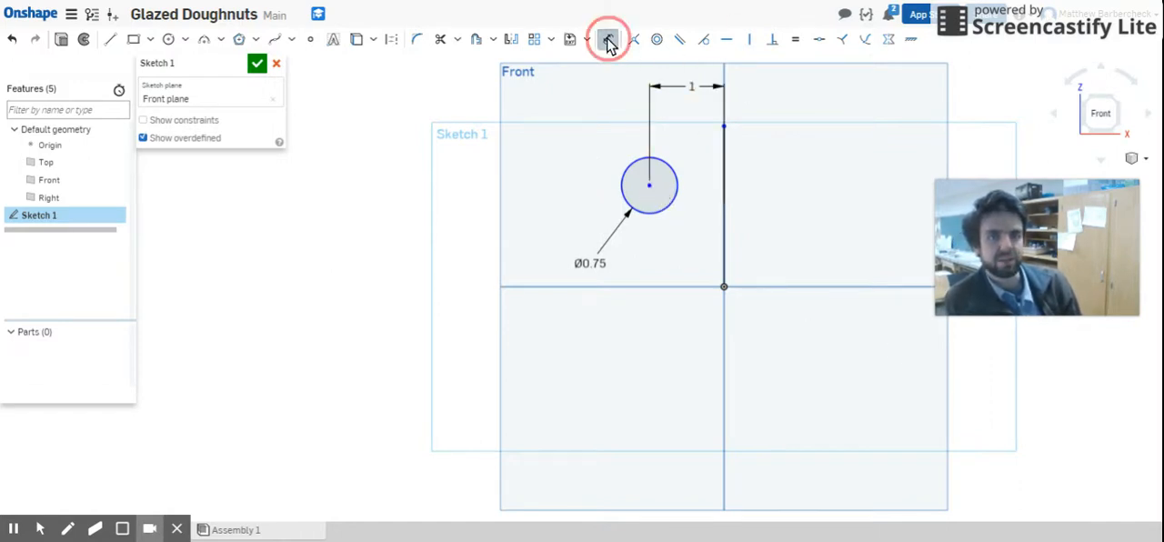
pyautogui.click(645, 189)
pyautogui.moveTo(645, 191); pyautogui.dragTo(655, 211)
pyautogui.moveTo(544, 212); pyautogui.dragTo(518, 193)
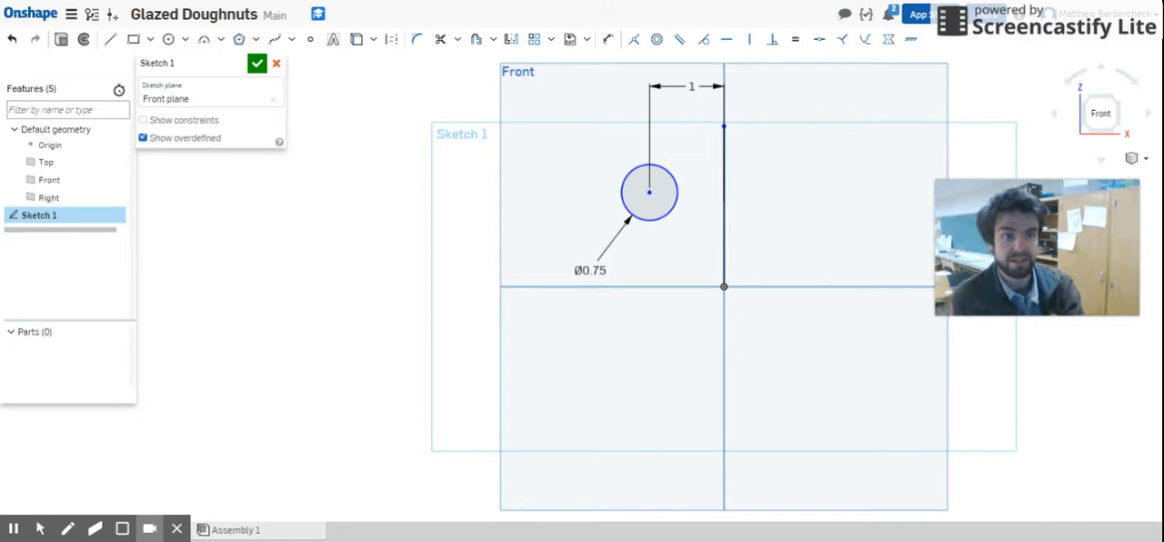
# Step: Dimension the vertical distance from the circle's center to the origin and set it to 0.6 in
pyautogui.click(609, 42)
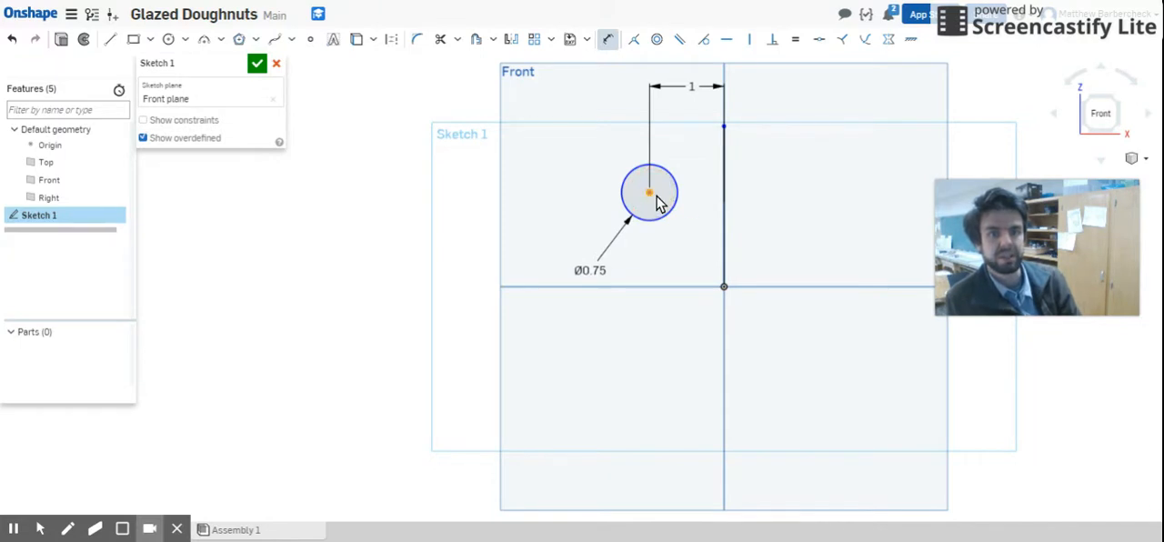
pyautogui.click(650, 193)
pyautogui.click(724, 286)
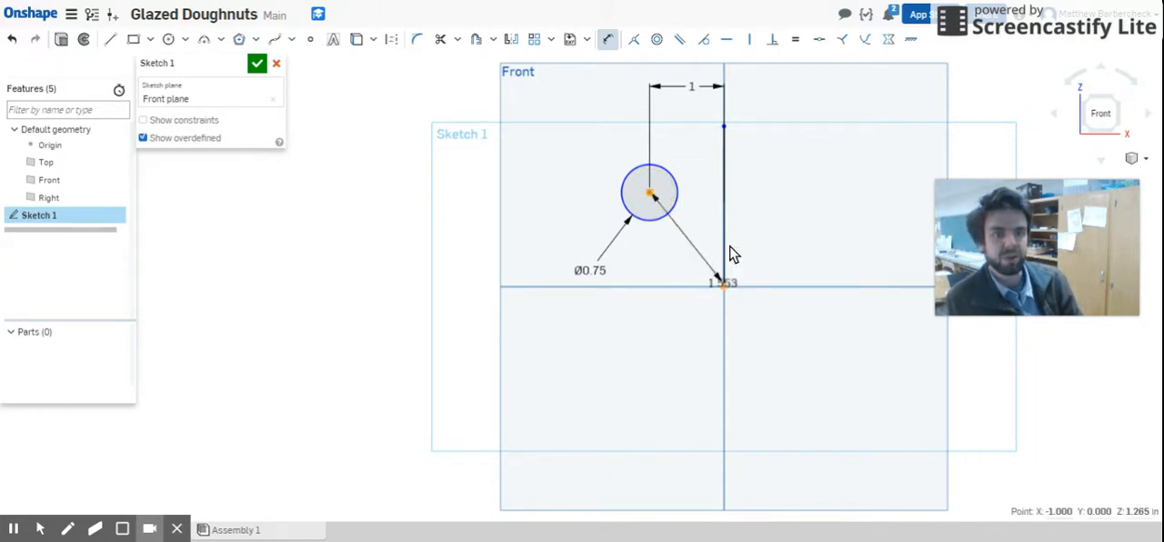
pyautogui.click(829, 254)
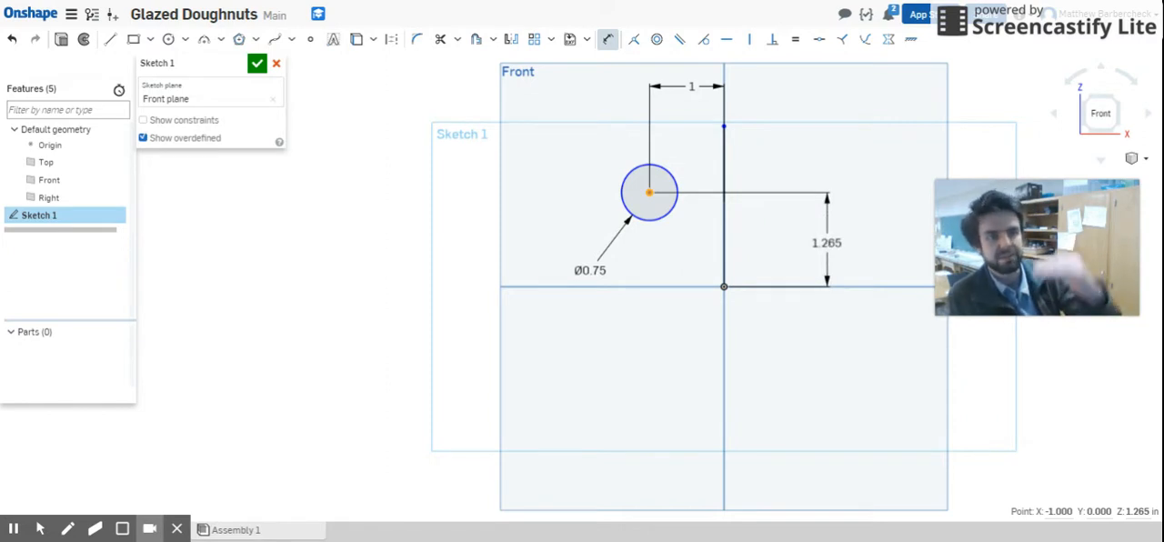
pyautogui.doubleClick(827, 243)
pyautogui.write('0.6')
pyautogui.press('Return')
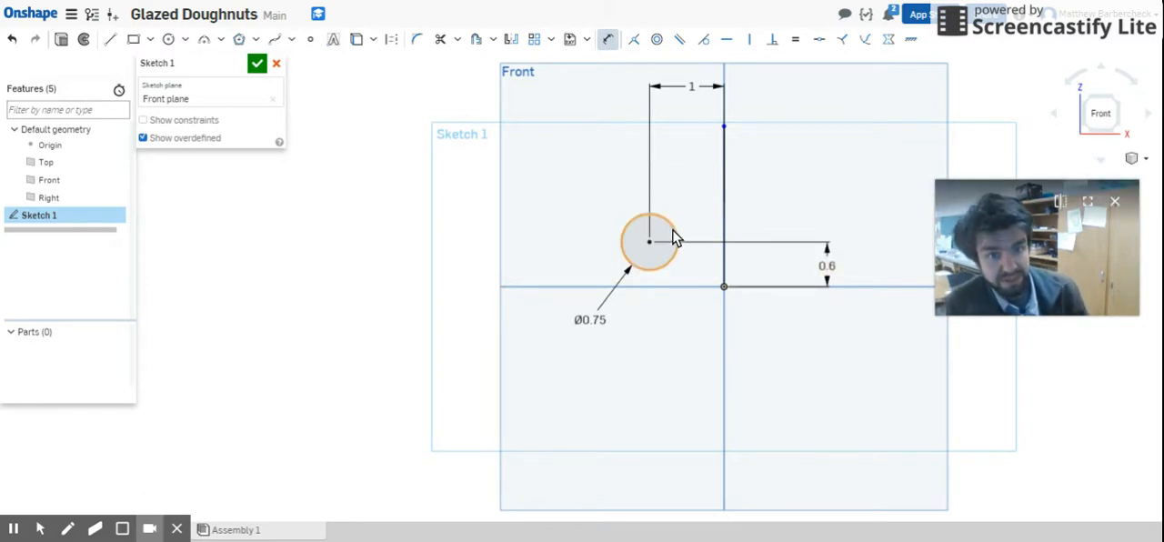
# Step: Undo the last changes to the vertical dimension and redo them, twice in a row
pyautogui.click(14, 40)
pyautogui.click(14, 40)
pyautogui.click(35, 41)
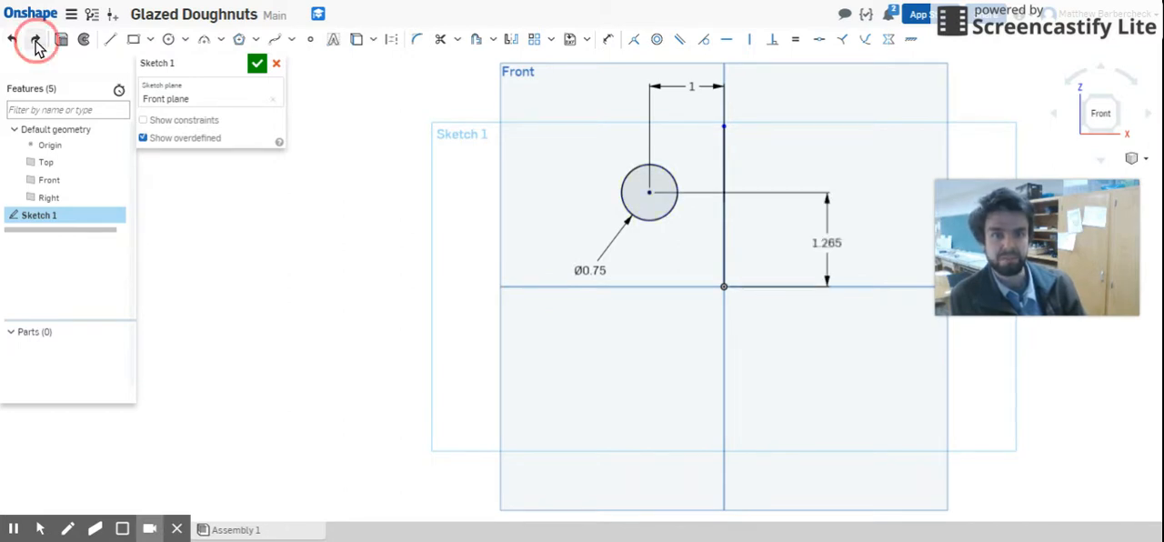
pyautogui.click(35, 41)
pyautogui.click(13, 40)
pyautogui.click(13, 41)
pyautogui.click(37, 41)
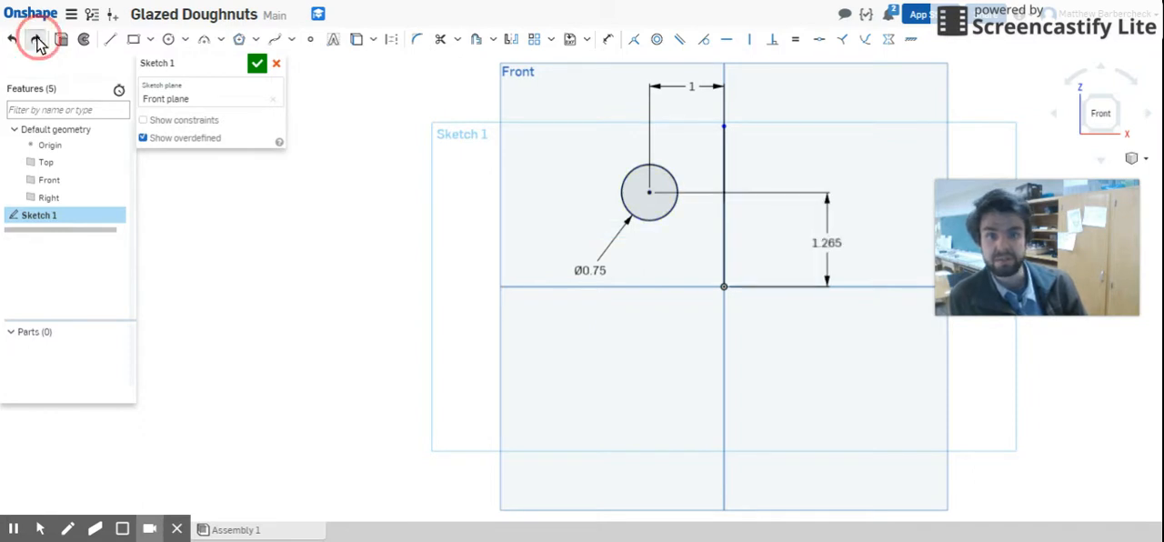
pyautogui.click(37, 41)
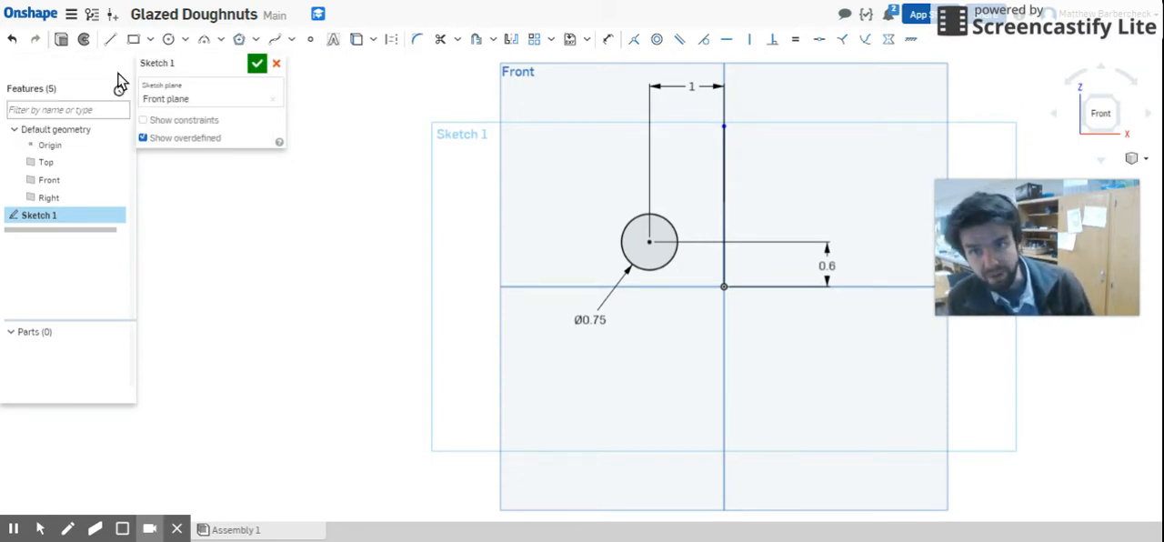
# Step: Start a Revolve from the dimensioned profile sketch
pyautogui.click(84, 41)
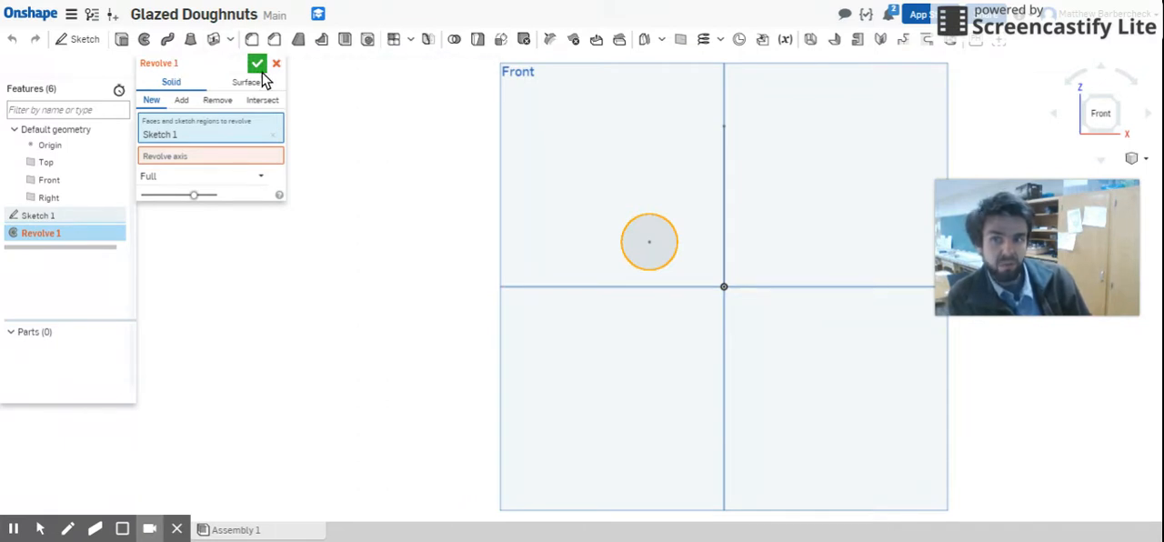
pyautogui.click(242, 160)
pyautogui.click(243, 139)
pyautogui.click(243, 156)
pyautogui.click(246, 131)
pyautogui.click(249, 153)
pyautogui.click(252, 136)
pyautogui.click(249, 152)
pyautogui.click(249, 132)
pyautogui.click(242, 154)
pyautogui.click(238, 135)
pyautogui.click(233, 156)
pyautogui.click(229, 134)
pyautogui.click(228, 155)
pyautogui.click(229, 136)
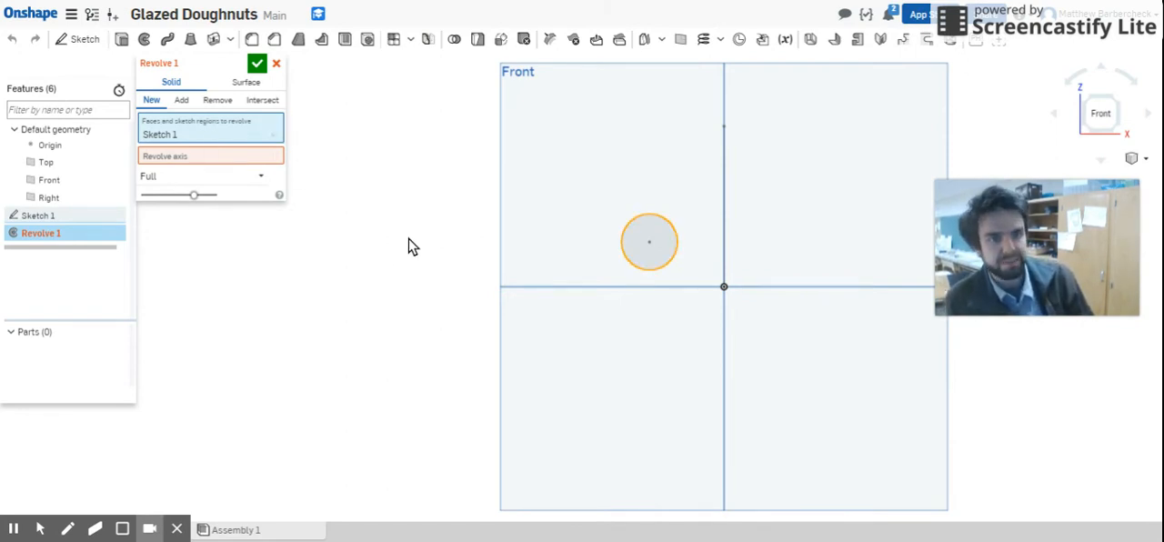
# Step: Replace the whole-sketch selection with the circle's face and revolve it fully around the vertical line as a new solid
pyautogui.click(662, 232)
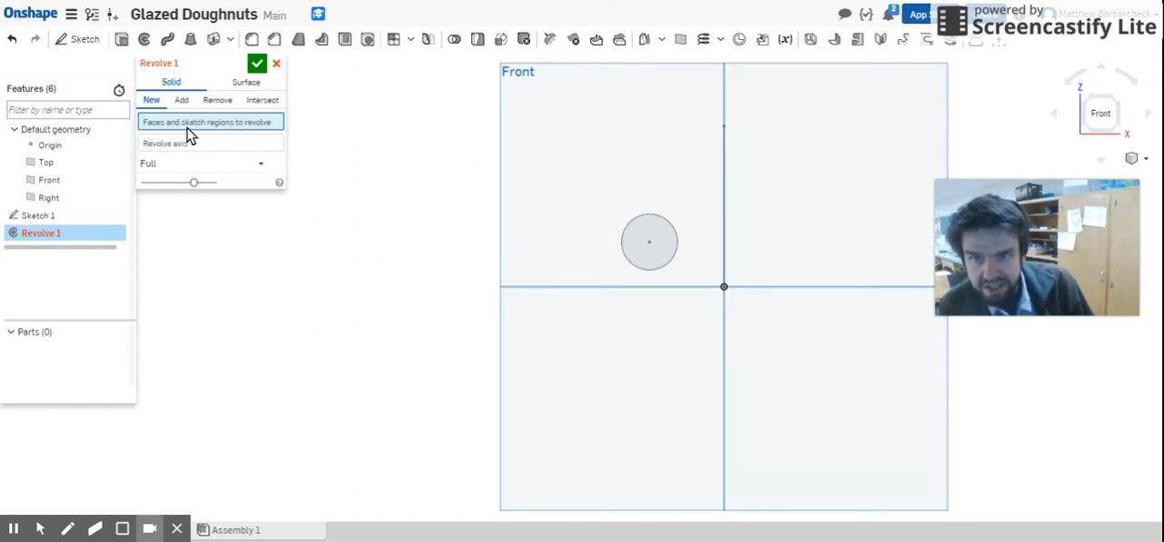
pyautogui.click(649, 238)
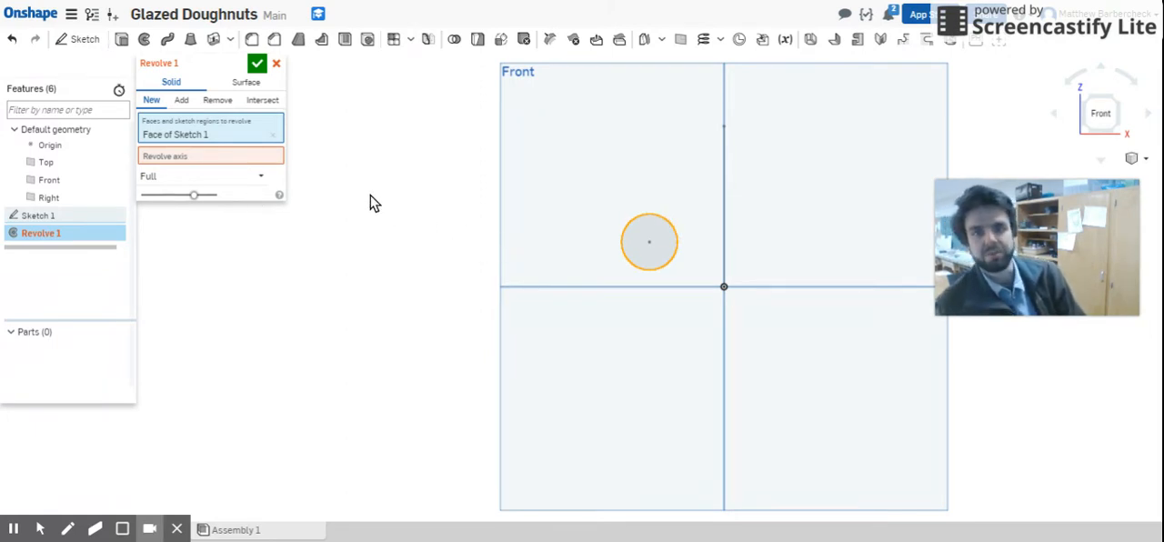
pyautogui.click(248, 160)
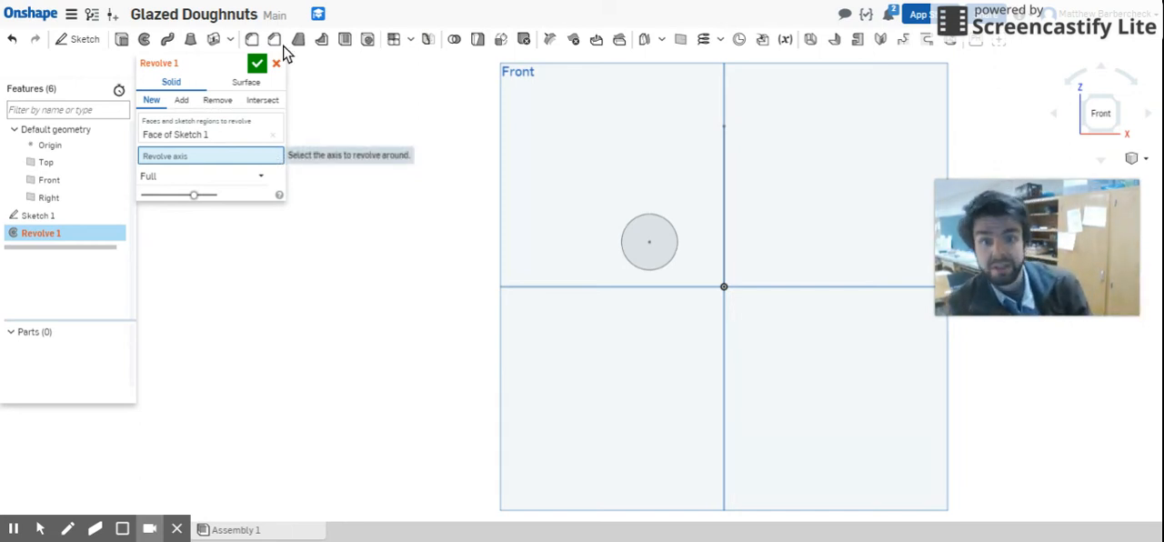
pyautogui.click(726, 184)
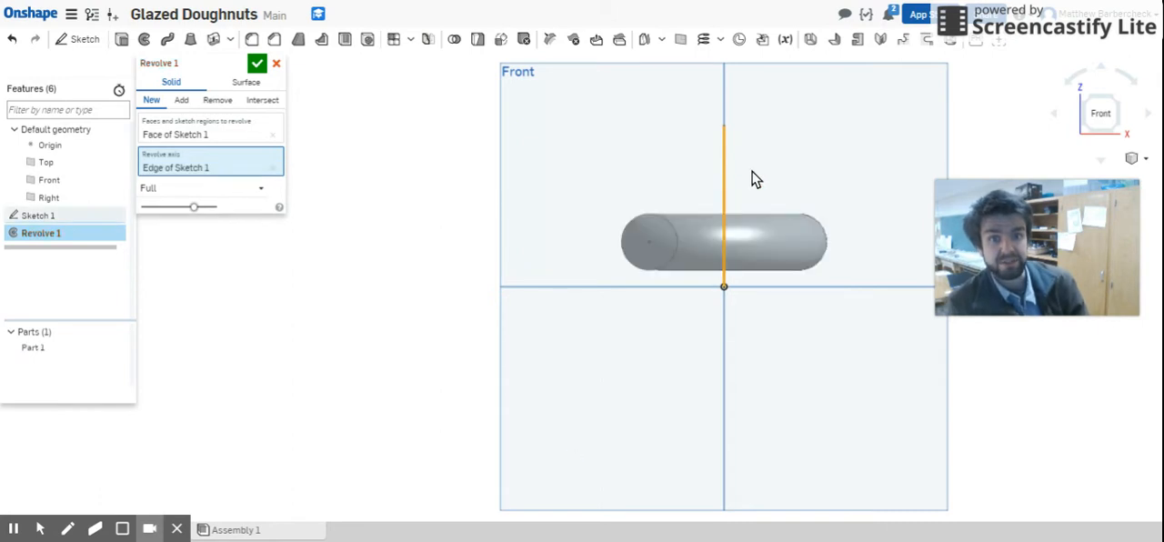
pyautogui.click(257, 63)
# Step: Reopen the revolve's profile sketch, set the circle's diameter to 1 in, and accept the change
pyautogui.moveTo(649, 203); pyautogui.dragTo(892, 229, button='right')
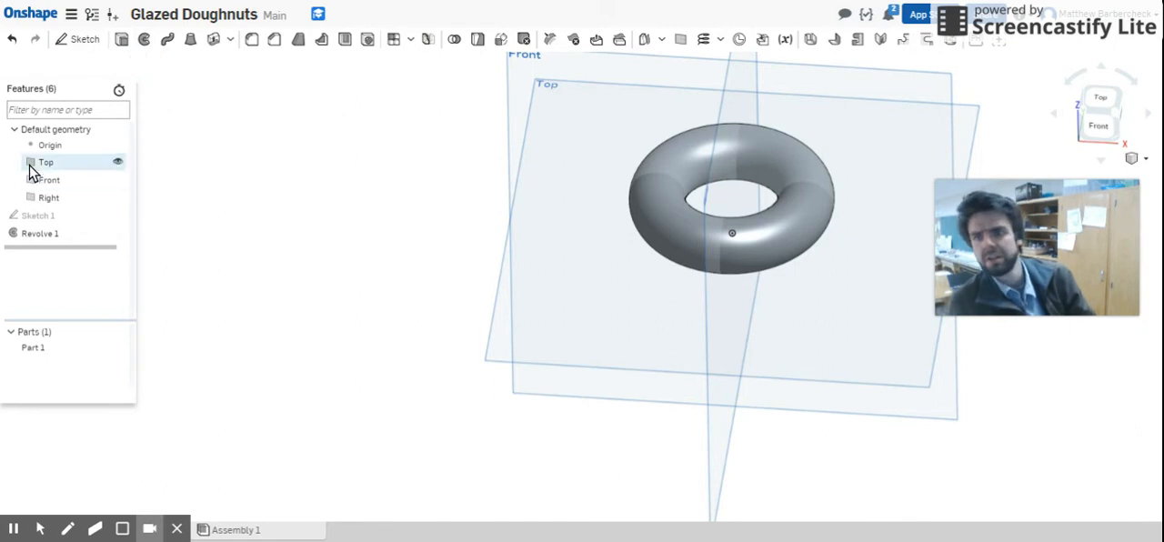
pyautogui.doubleClick(51, 219)
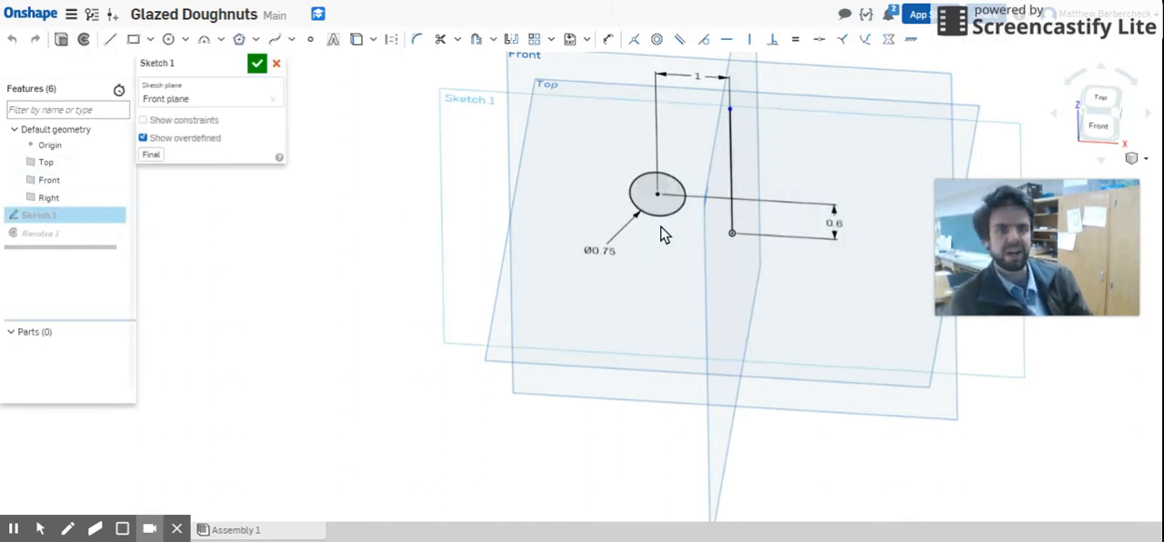
pyautogui.doubleClick(597, 249)
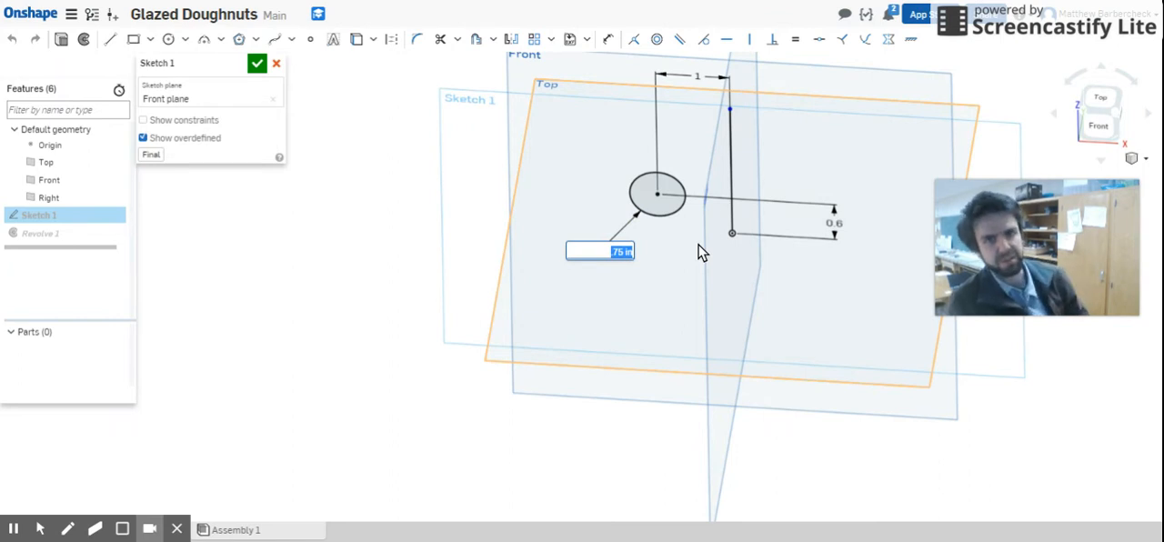
pyautogui.press('BackSpace')
pyautogui.write('1')
pyautogui.press('Return')
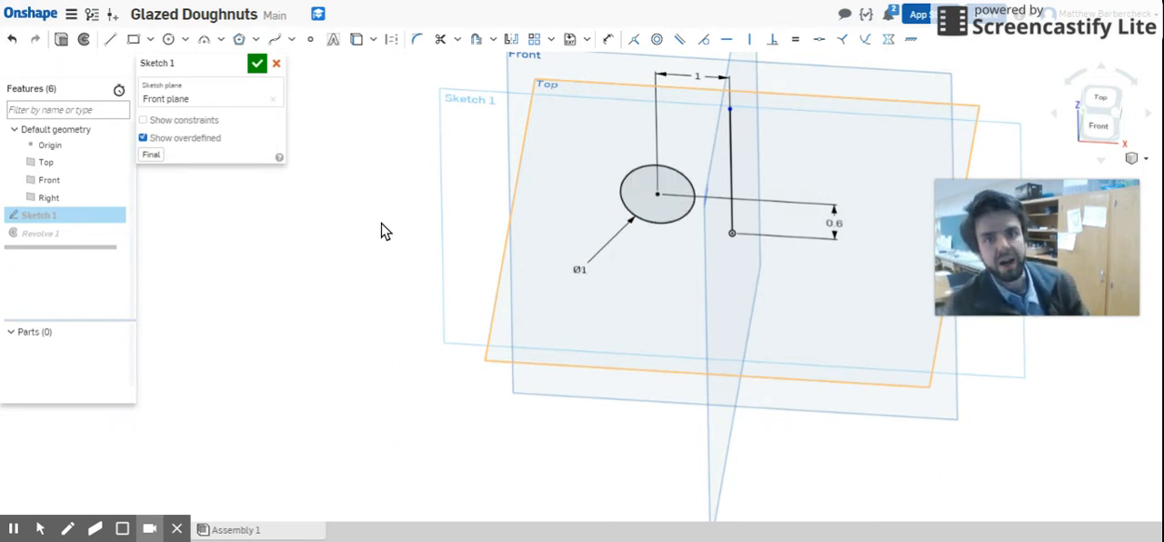
pyautogui.click(254, 66)
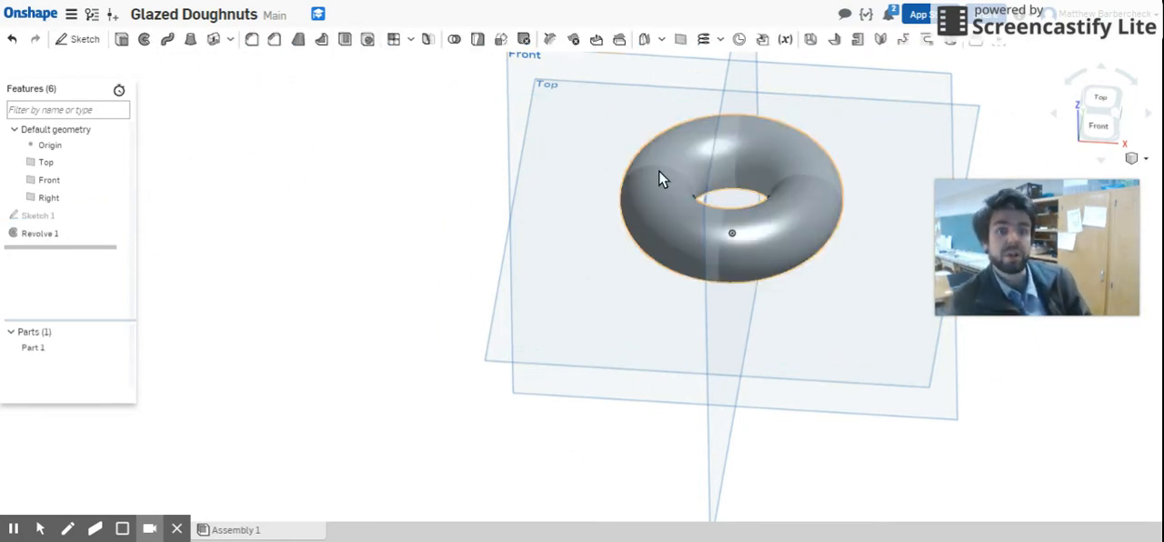
# Step: Reopen the profile sketch, convert the vertical axis line to construction geometry, and accept the sketch
pyautogui.moveTo(761, 289); pyautogui.dragTo(778, 261, button='right')
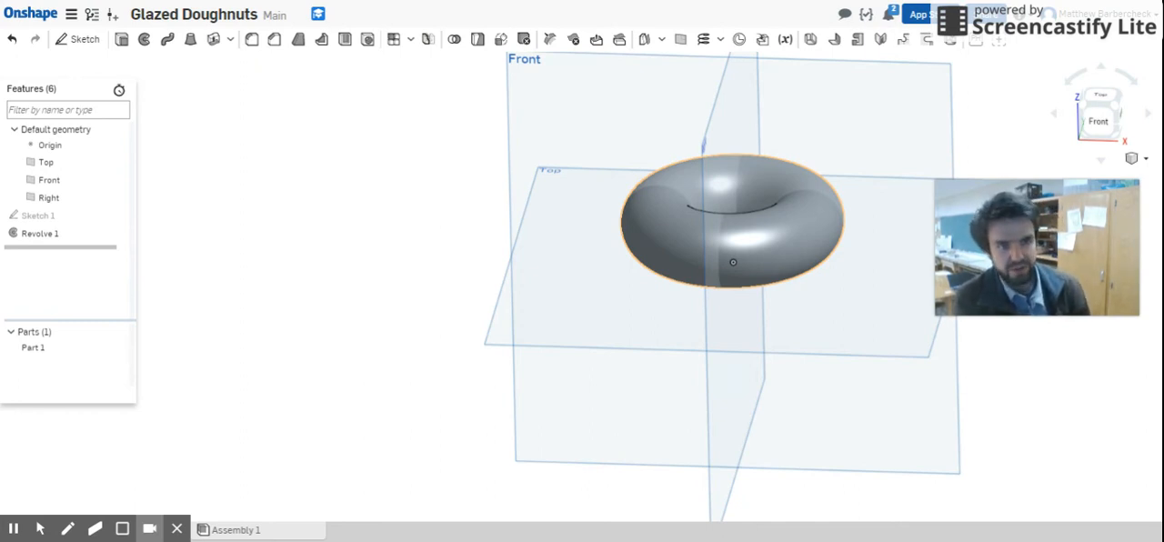
pyautogui.doubleClick(22, 216)
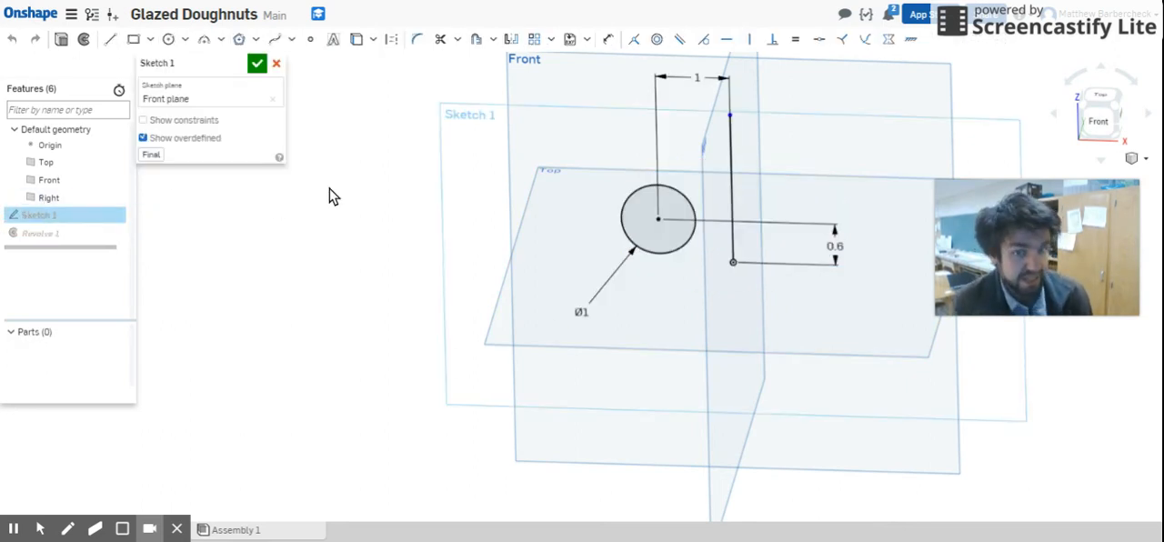
pyautogui.click(732, 156)
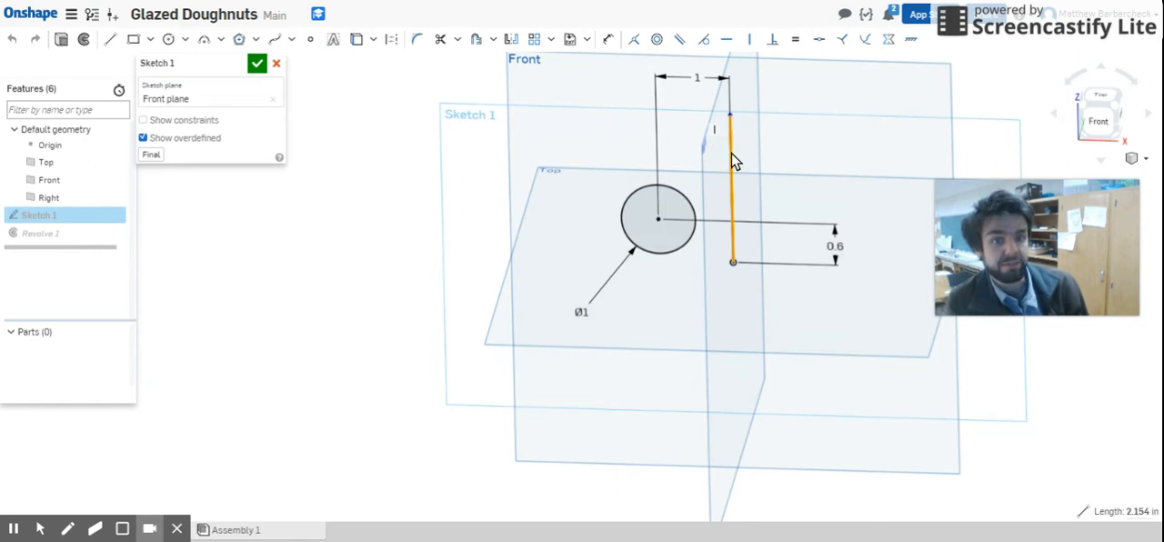
pyautogui.click(394, 42)
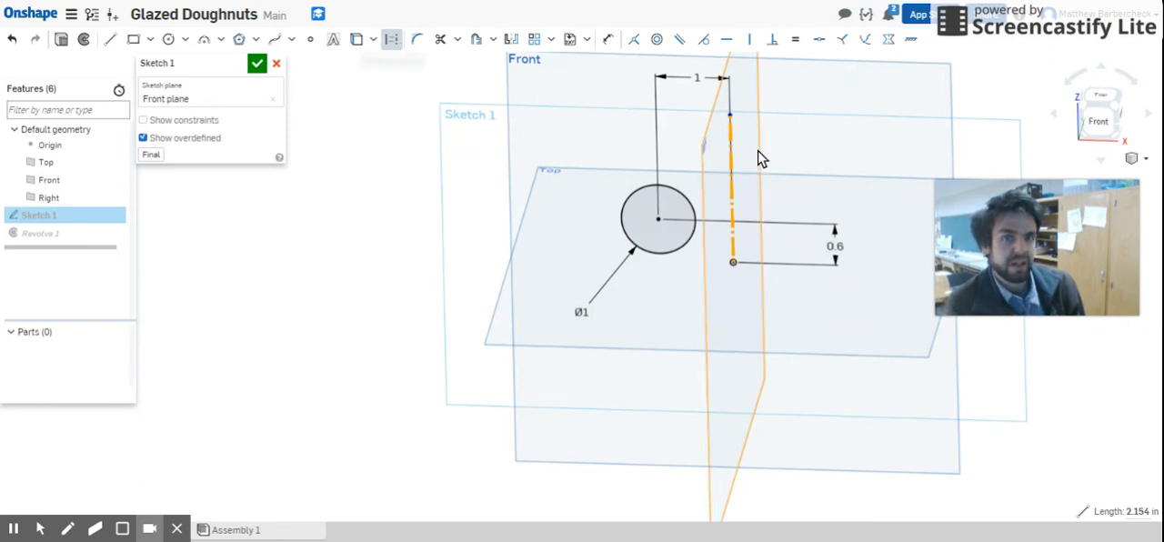
pyautogui.scroll(5, 756, 169)
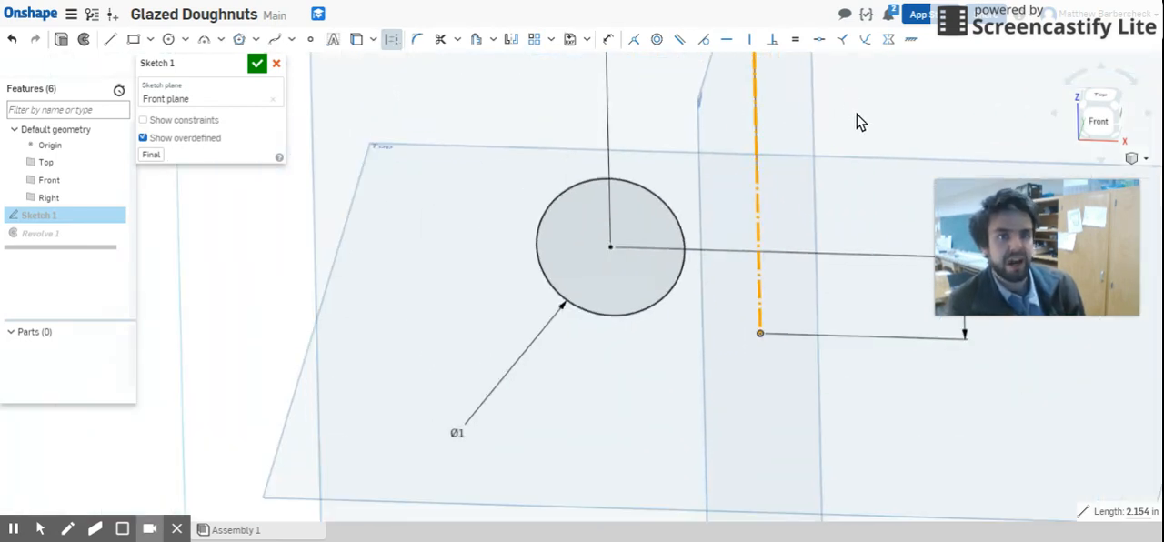
pyautogui.click(860, 122)
pyautogui.scroll(-2, 860, 122)
pyautogui.click(686, 309)
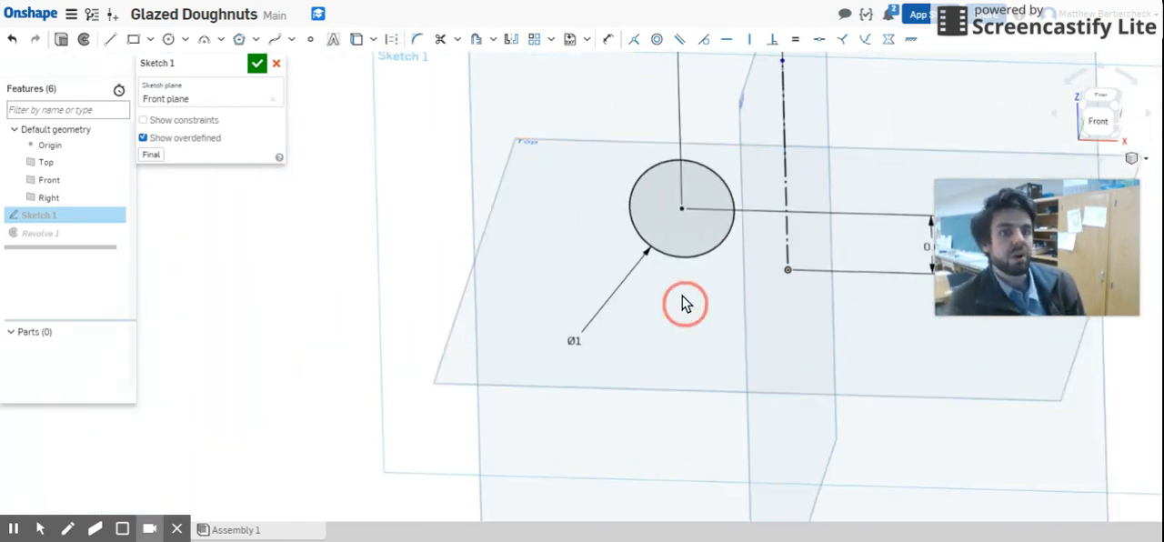
pyautogui.moveTo(685, 306); pyautogui.dragTo(692, 289, button='right')
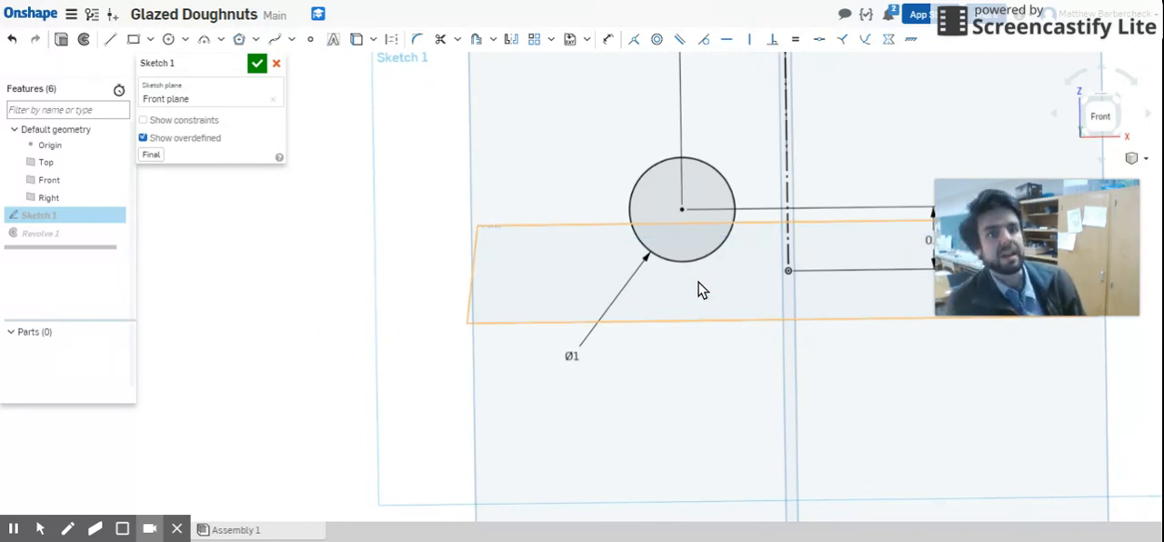
pyautogui.scroll(-3, 759, 184)
pyautogui.scroll(3, 776, 151)
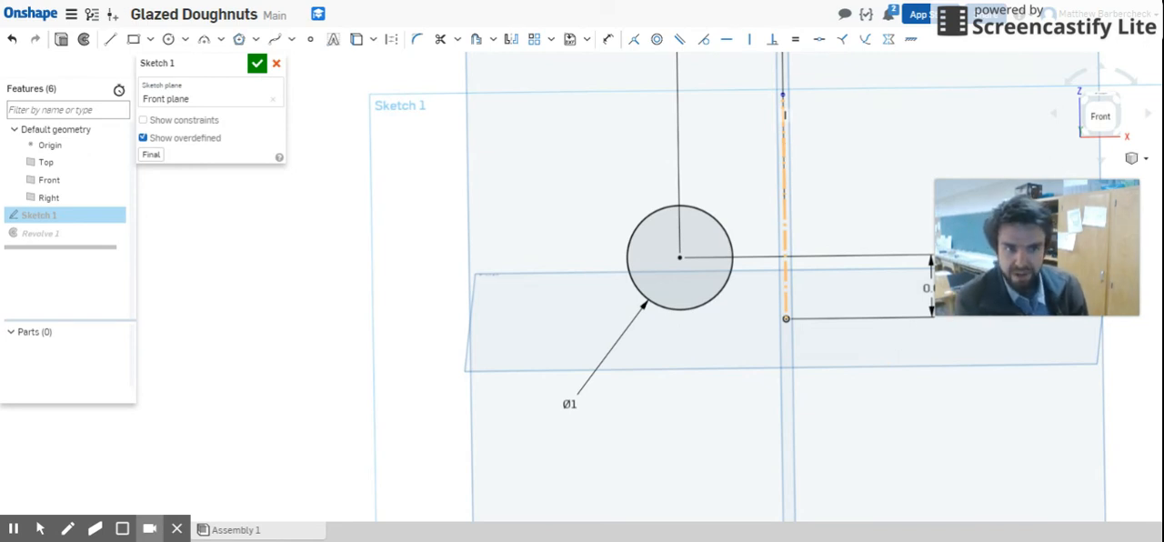
pyautogui.scroll(-3, 793, 145)
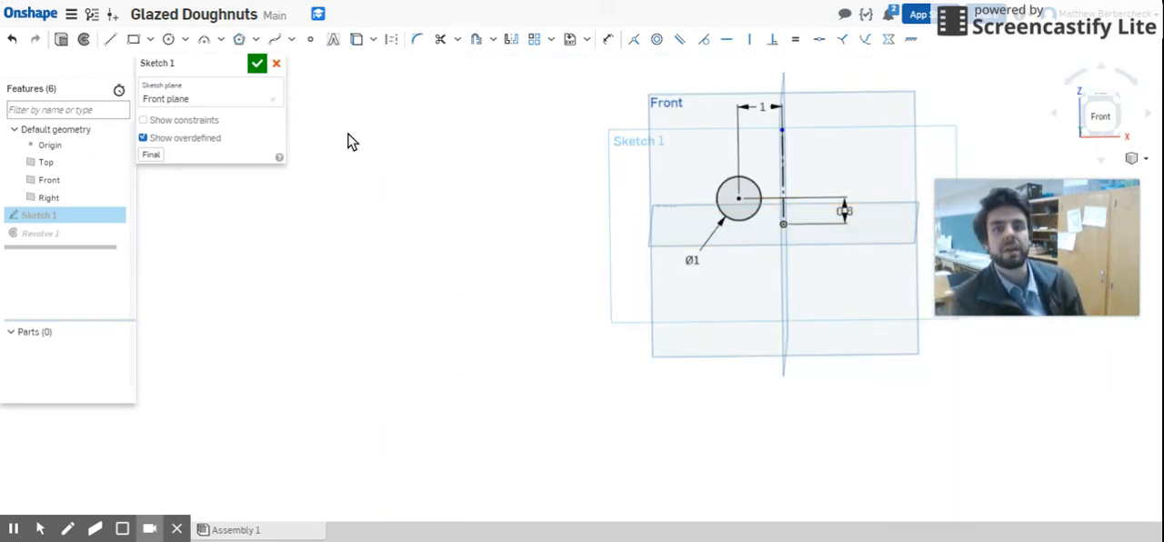
pyautogui.click(257, 63)
pyautogui.moveTo(669, 230); pyautogui.dragTo(616, 239, button='right')
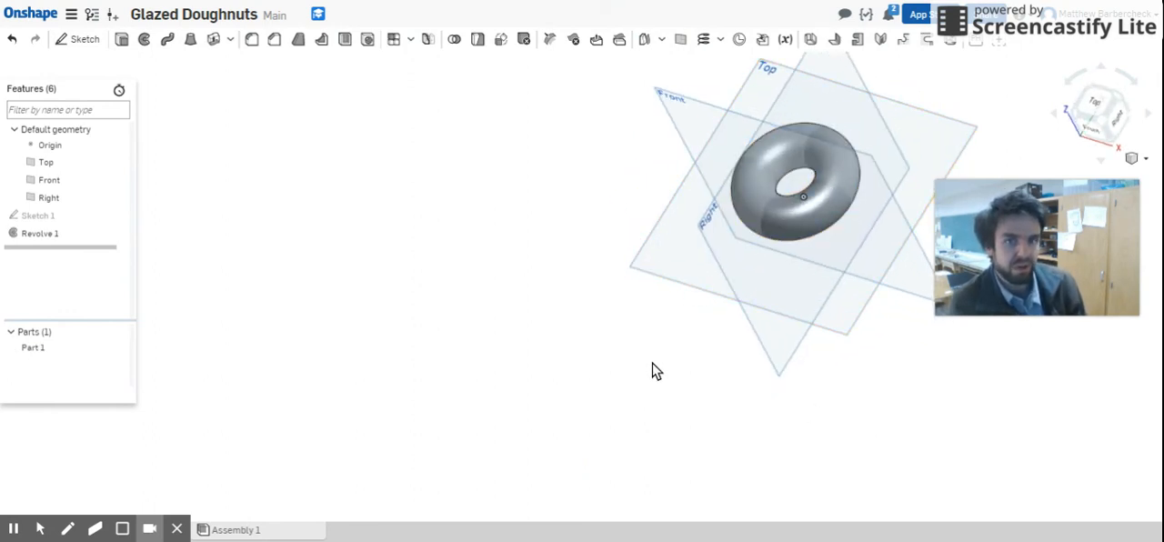